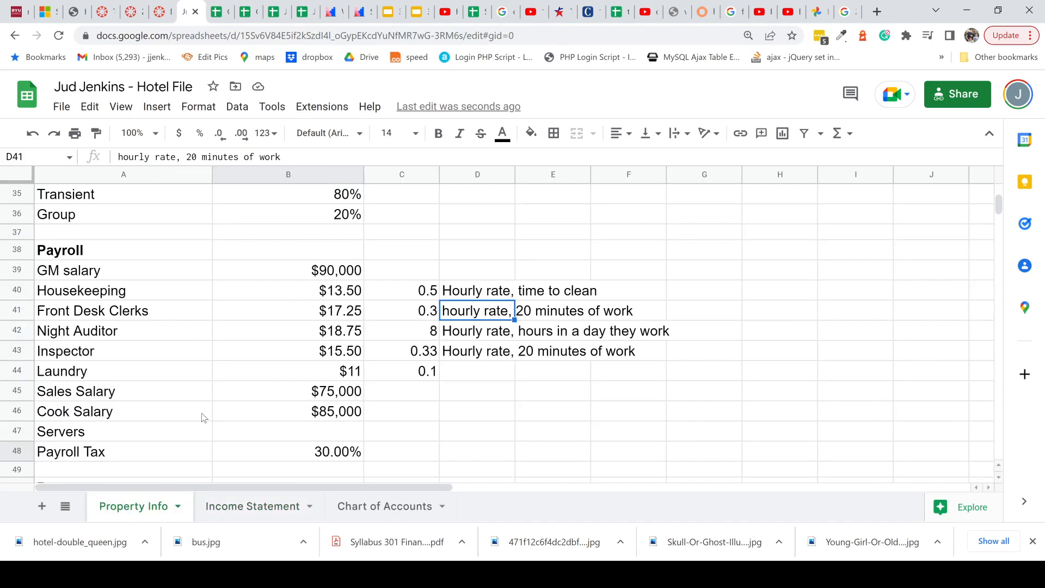
- Calculate the monthly GM salary in cell C39 with the formula =B39/12
left_click(283, 277)
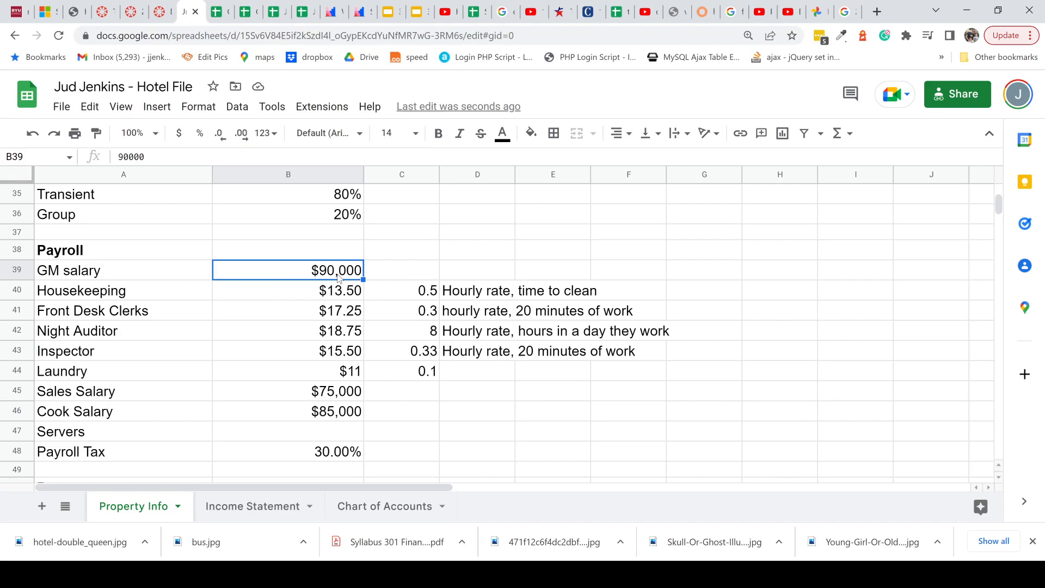
left_click(389, 271)
type("=")
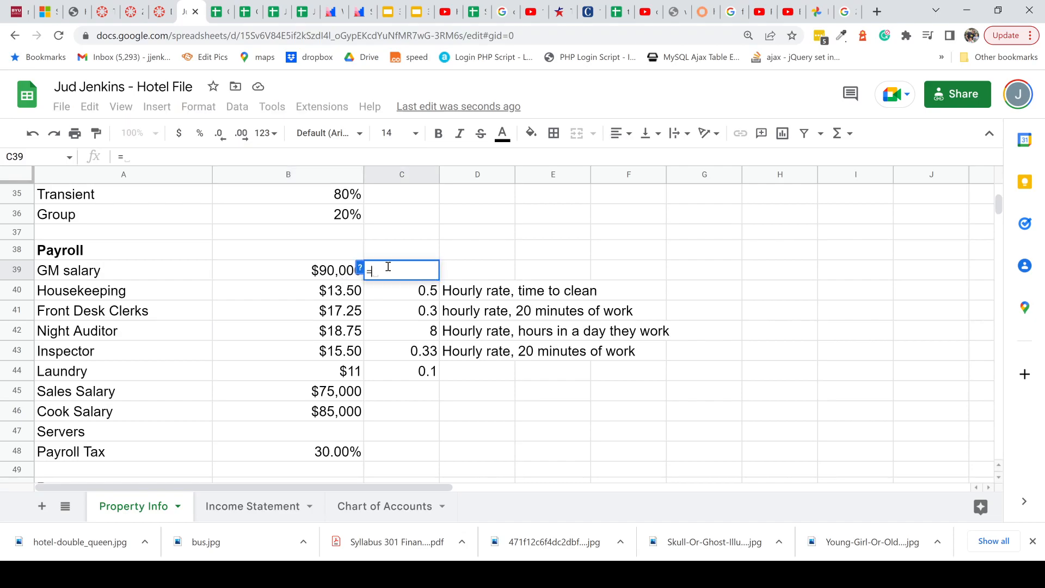
left_click(328, 272)
type("/")
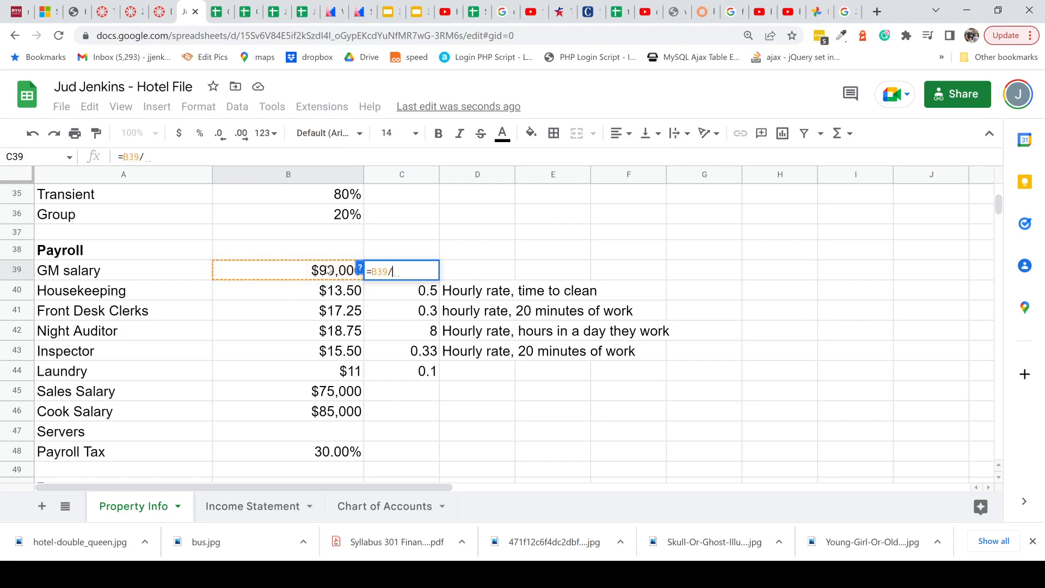
type("12")
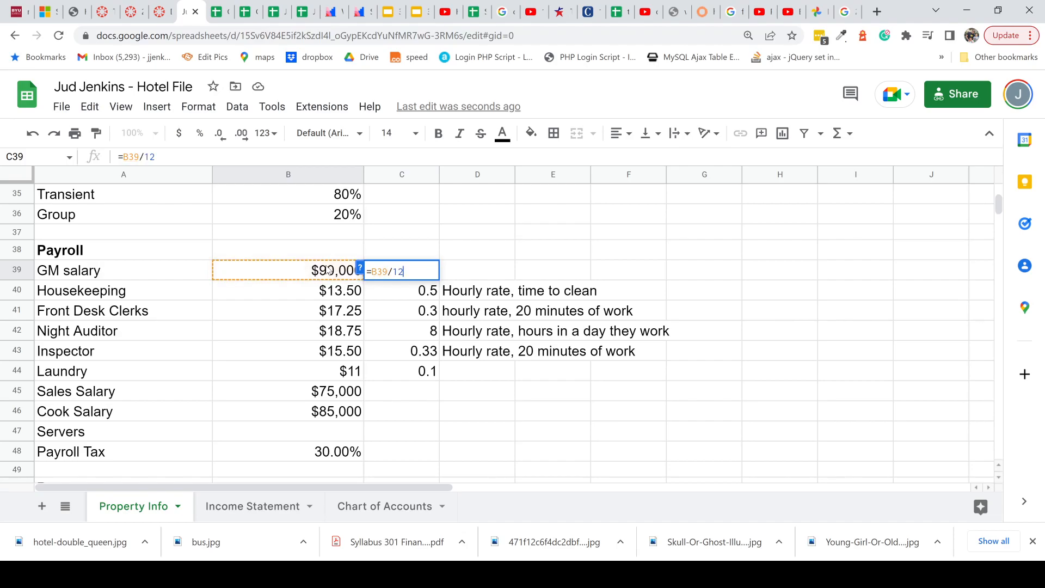
key("Return")
left_click(383, 274)
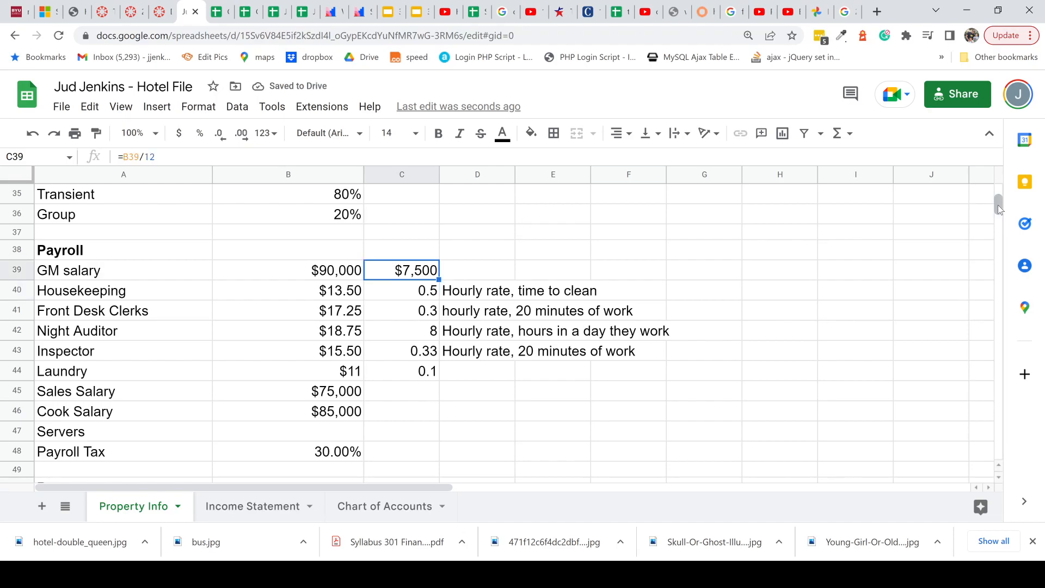
- Insert one blank row between the "Num of Days in the Month" row and the ADR section
left_click_drag(998, 205, 1001, 201)
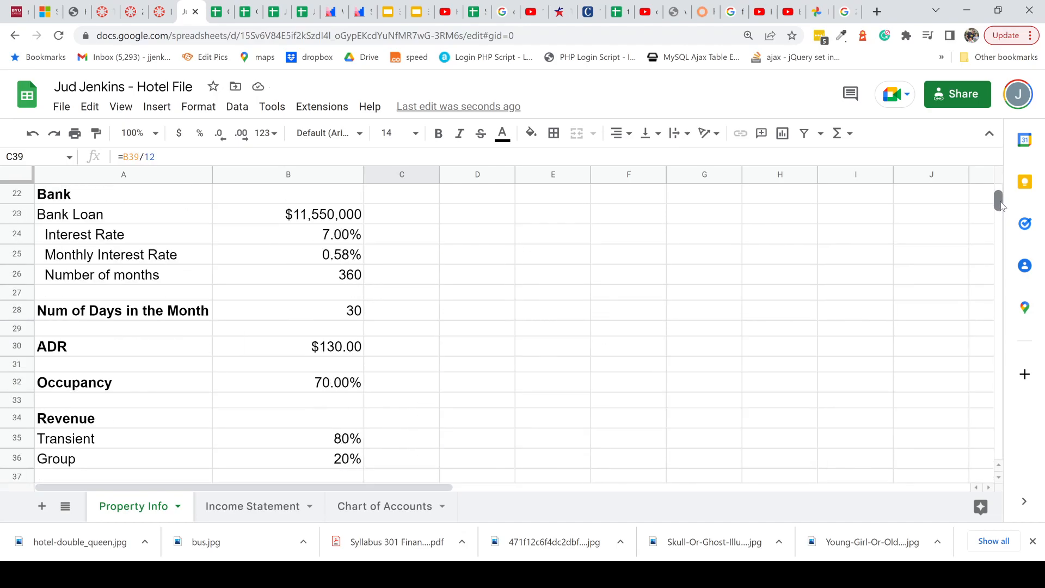
left_click(19, 329)
right_click(19, 329)
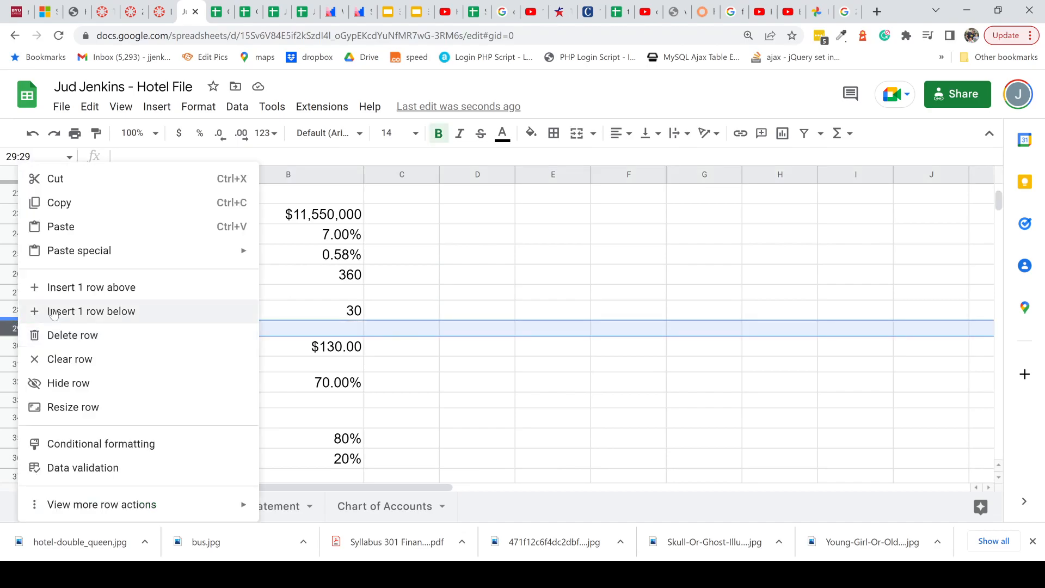
left_click(67, 299)
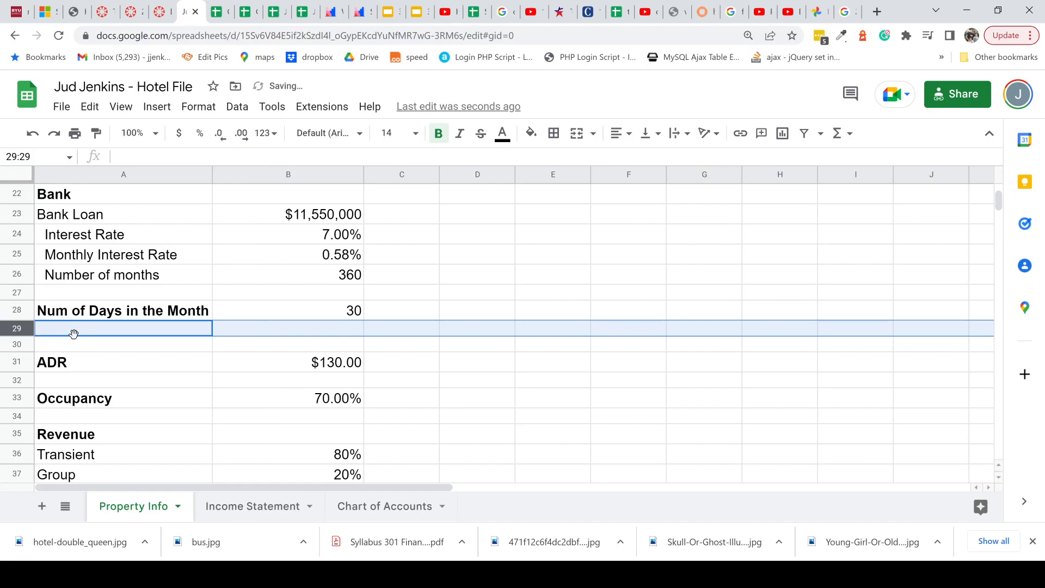
- Copy the "Num of Days in the Month" label into cell A29 and change its text to "Months in a year"
left_click(77, 333)
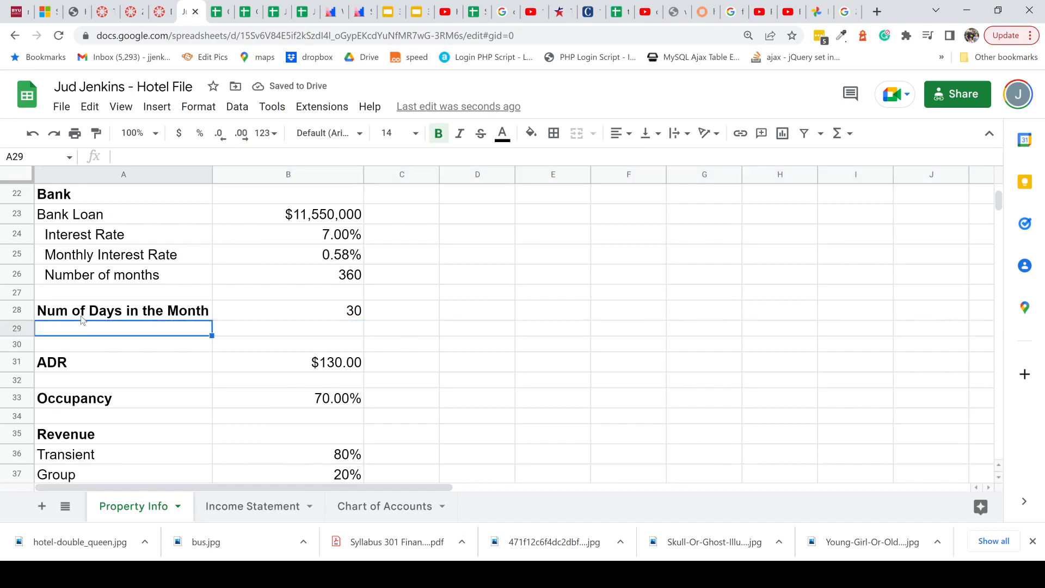
left_click(82, 320)
key("ctrl+c")
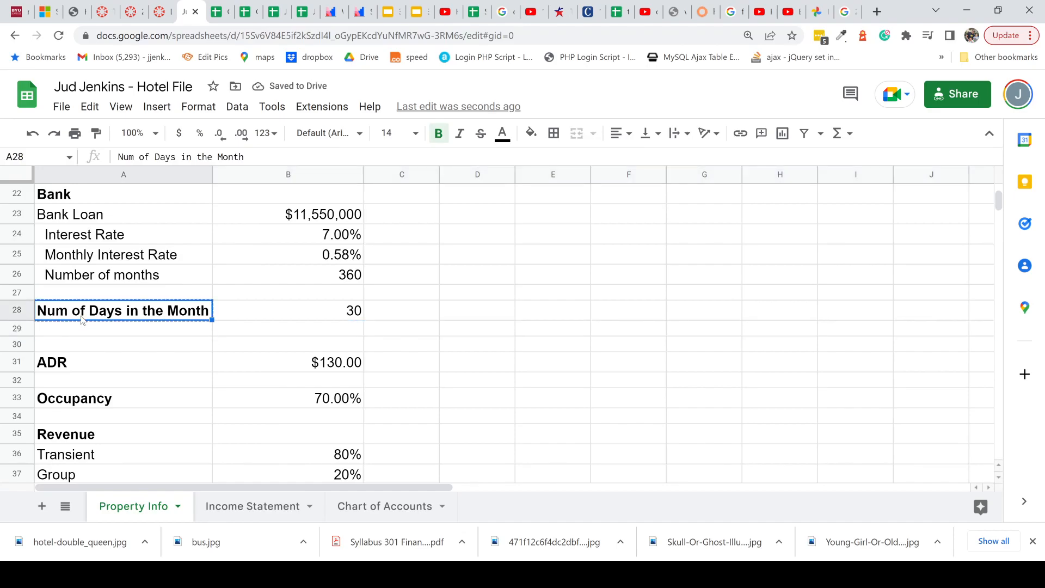
left_click(81, 329)
key("ctrl+v")
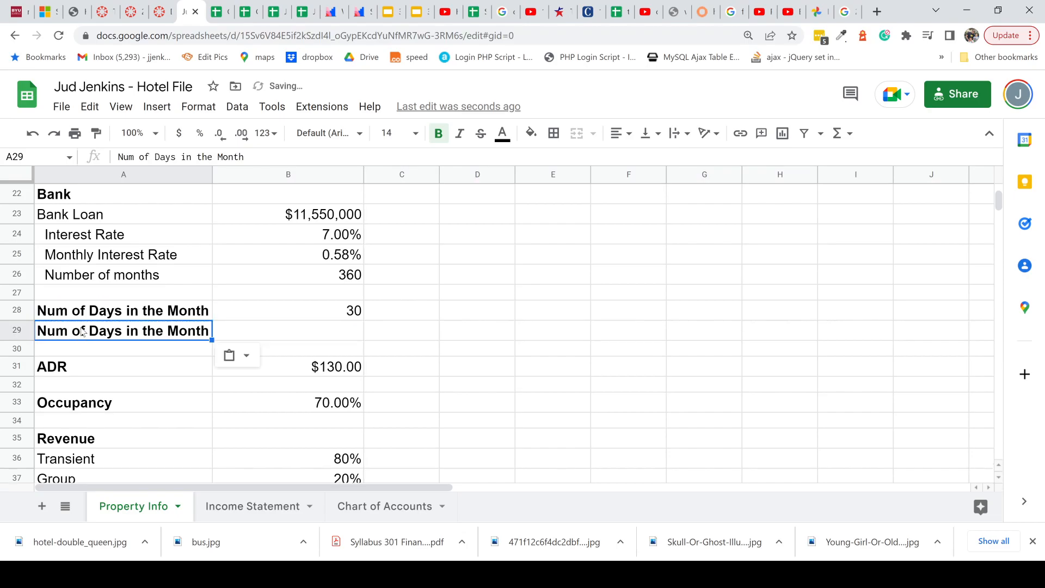
double_click(198, 329)
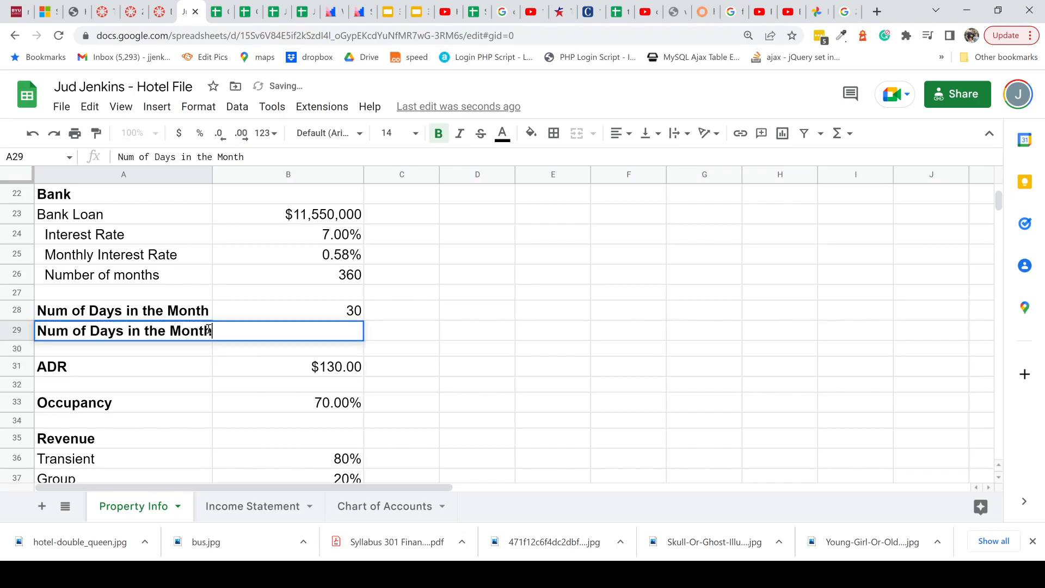
left_click_drag(211, 330, 1, 350)
type("Mo")
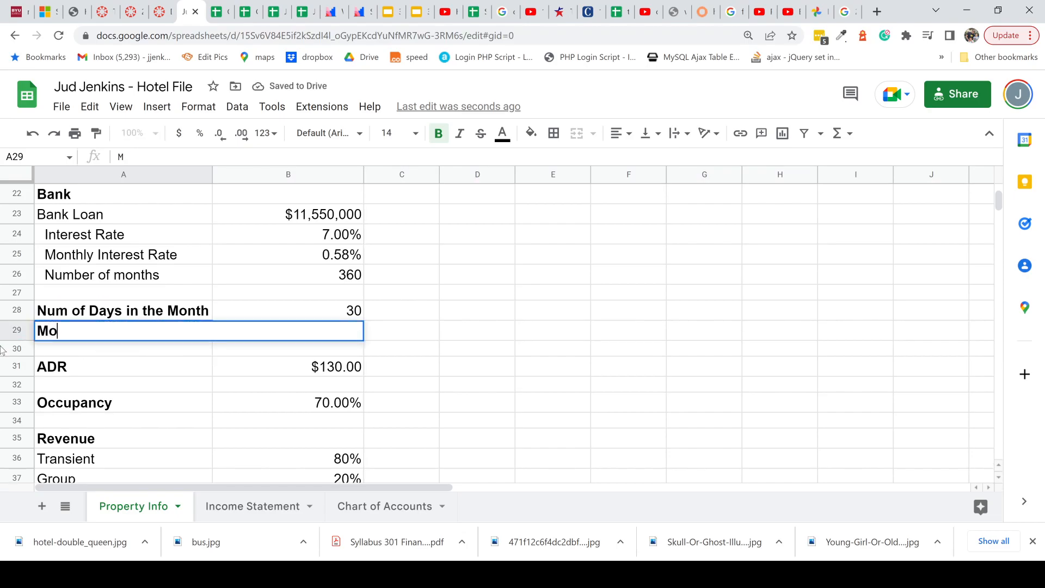
type("nths in a year")
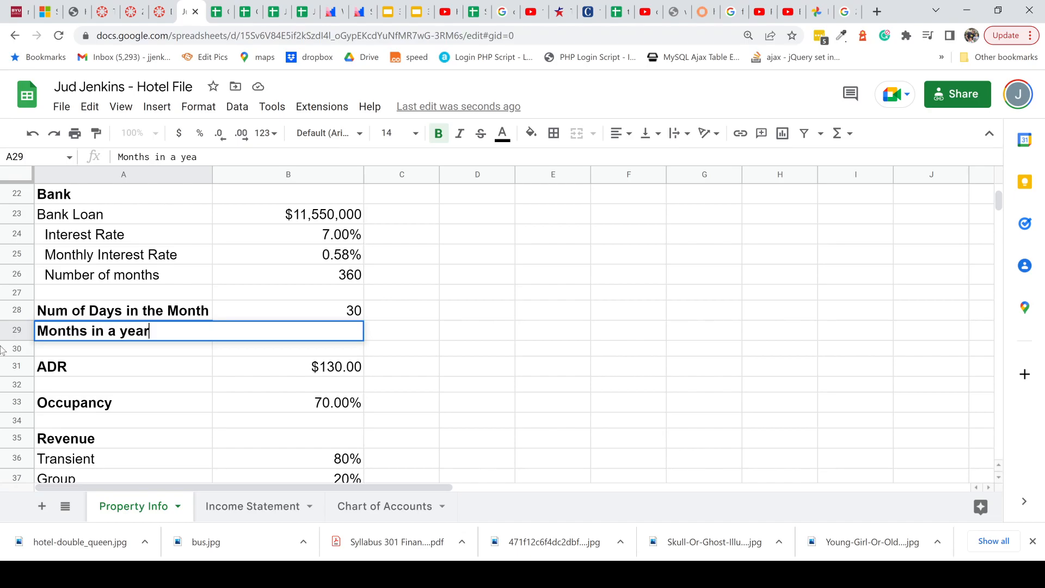
left_click(173, 373)
- Enter 12 as the value for "Months in a year" in cell B29
left_click(314, 329)
type("12")
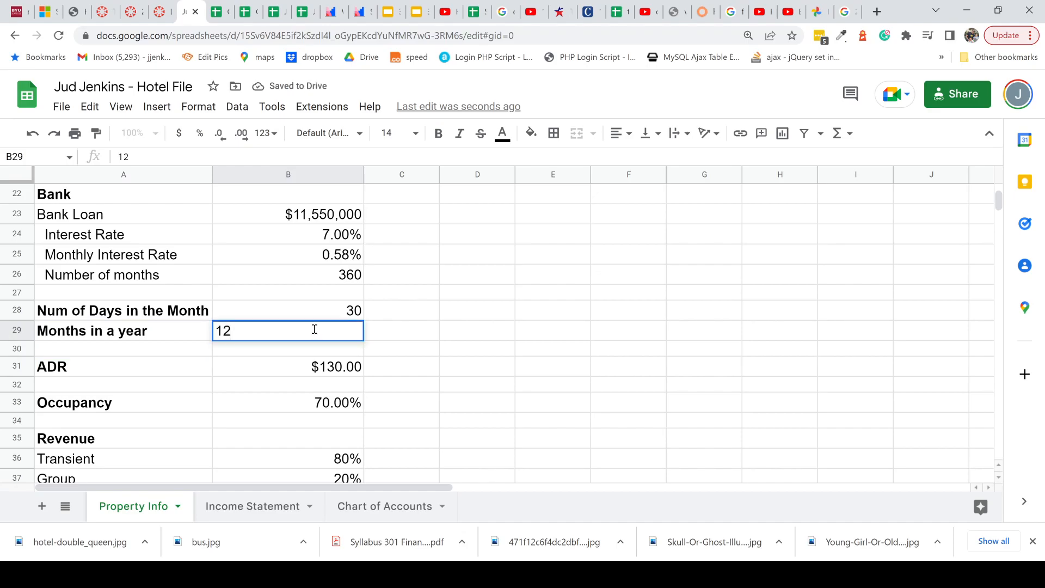
left_click(268, 366)
left_click(300, 330)
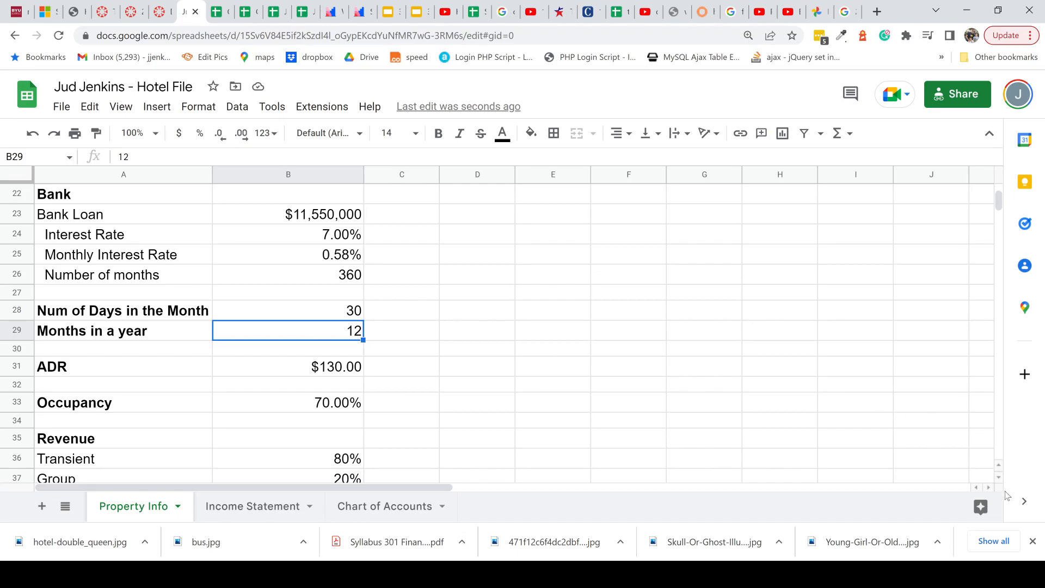
- Link the GM Salary budget in cell D13 of the Income Statement to the monthly salary in 'Property Info'!C40
left_click(999, 478)
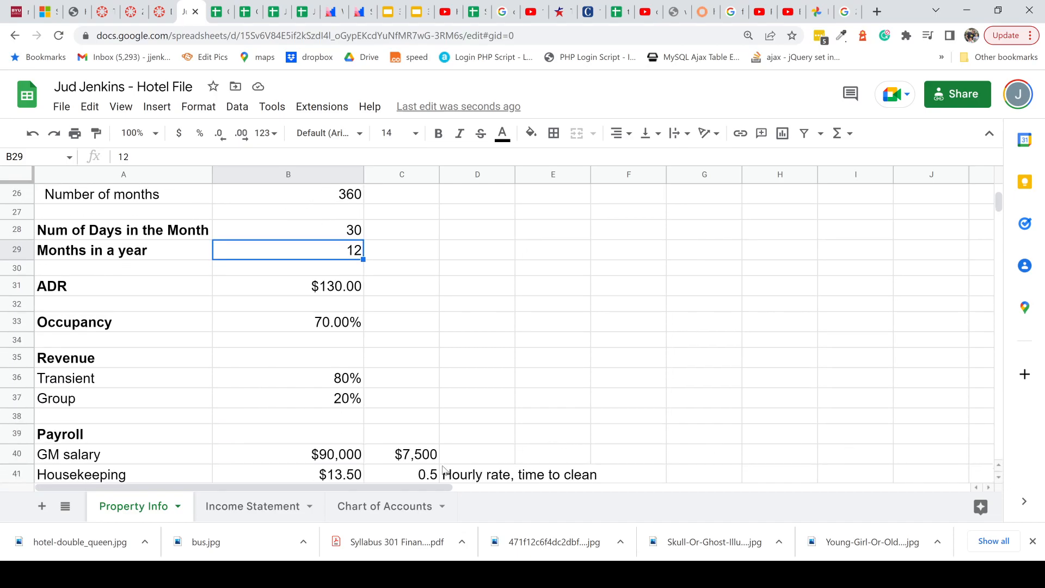
left_click(412, 457)
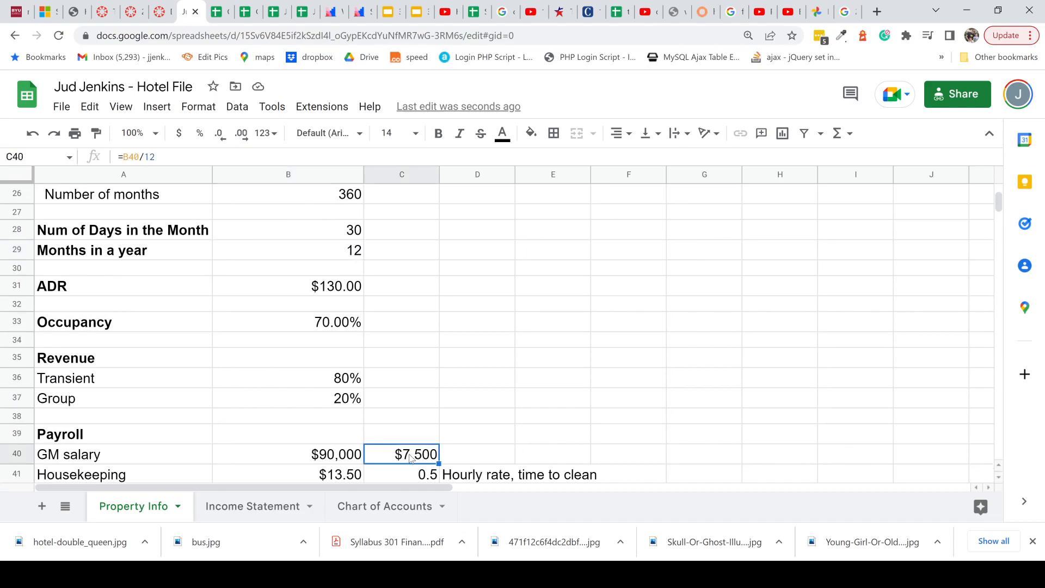
double_click(336, 457)
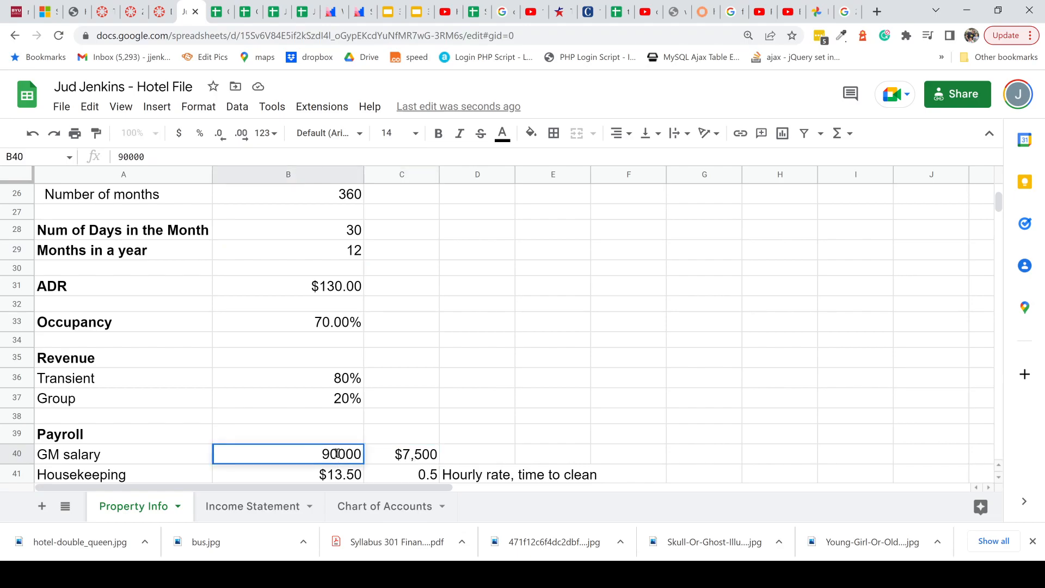
left_click(388, 457)
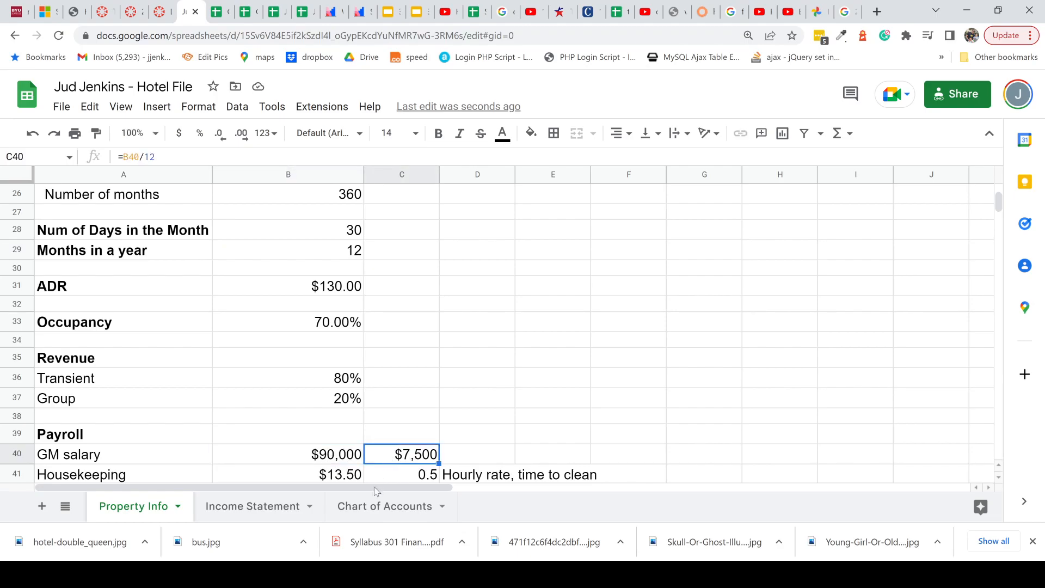
left_click(252, 506)
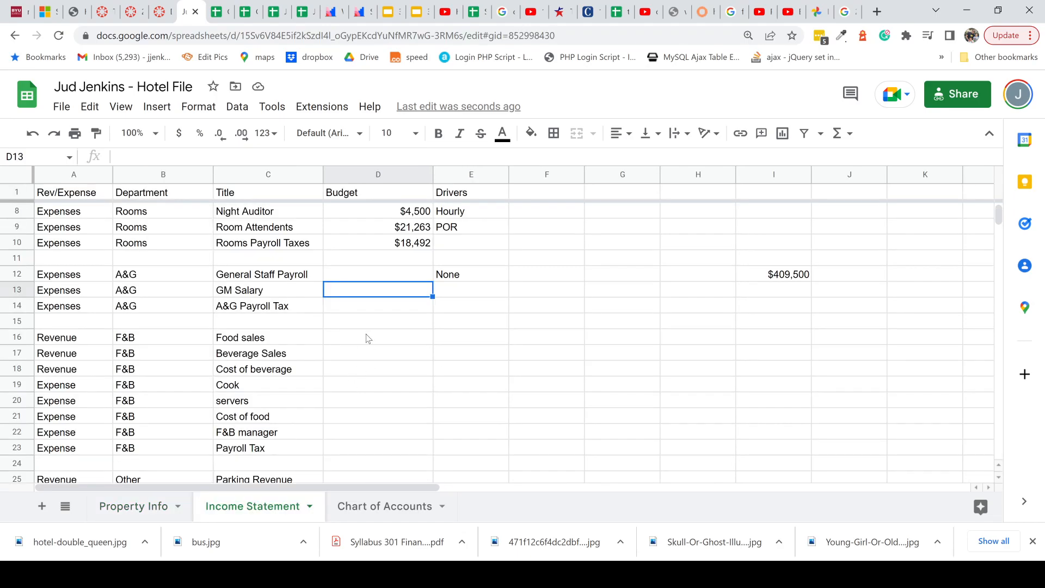
type("=")
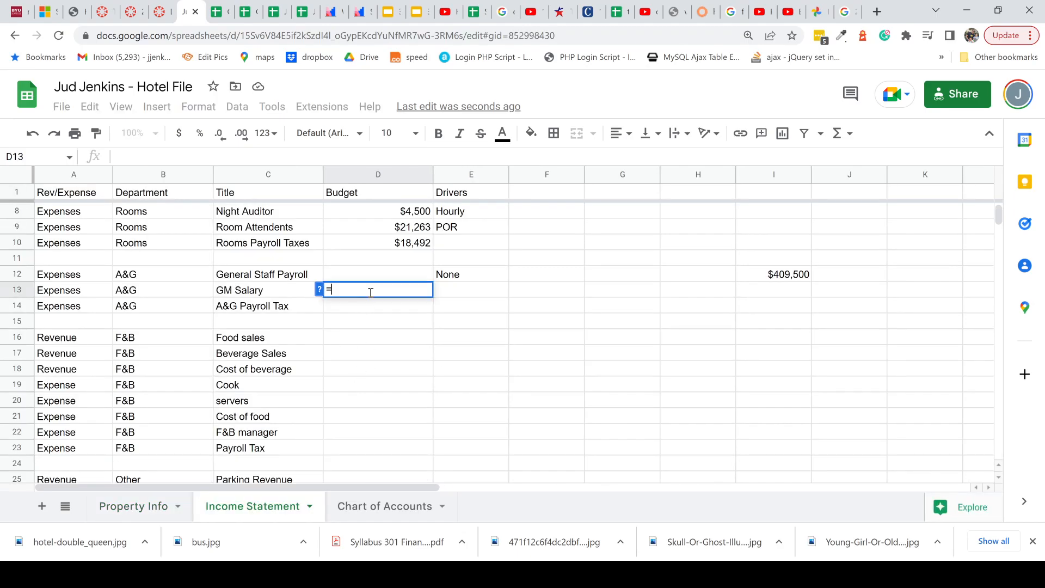
left_click(153, 512)
left_click(386, 455)
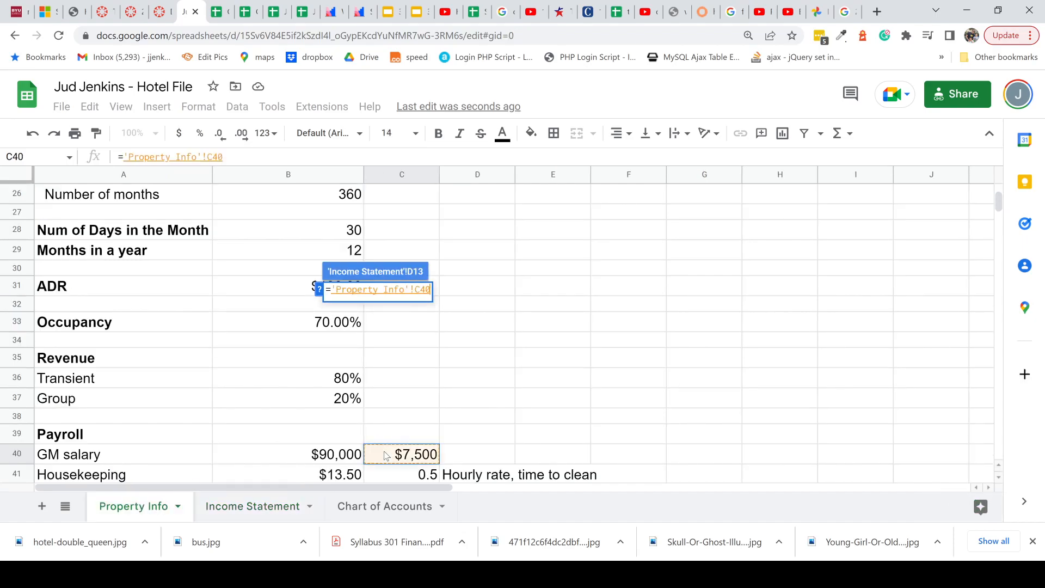
key("Return")
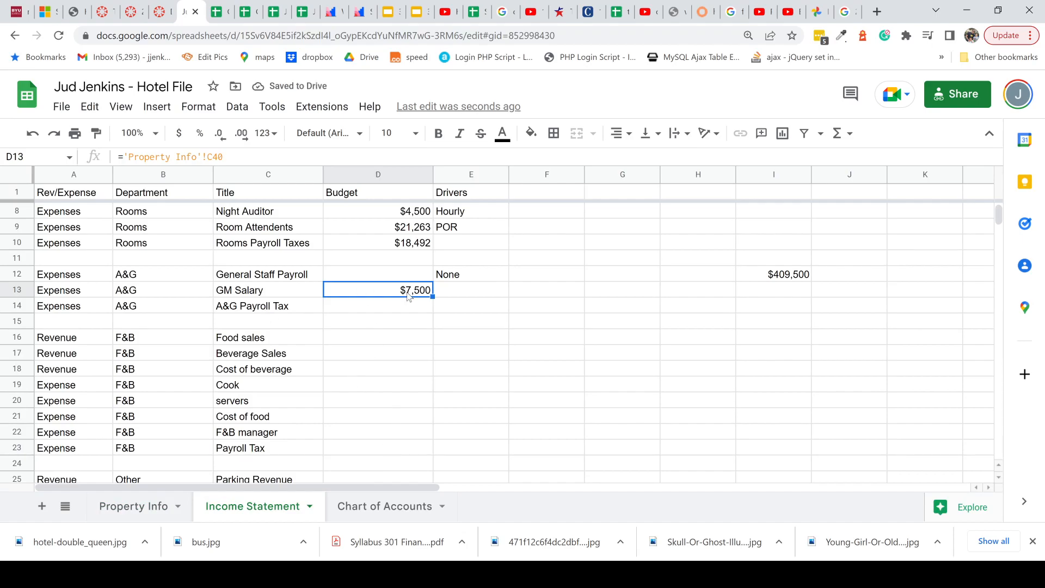
- Replace the GM Salary budget formula in Income Statement cell D13 with ='Property Info'!B40/'Property Info'!B29
left_click(159, 498)
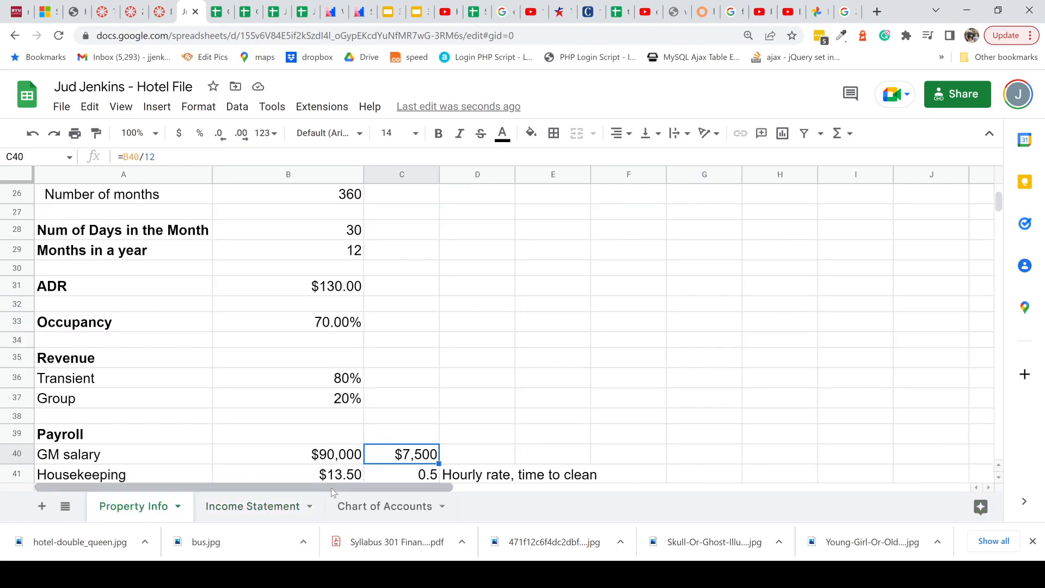
left_click(278, 509)
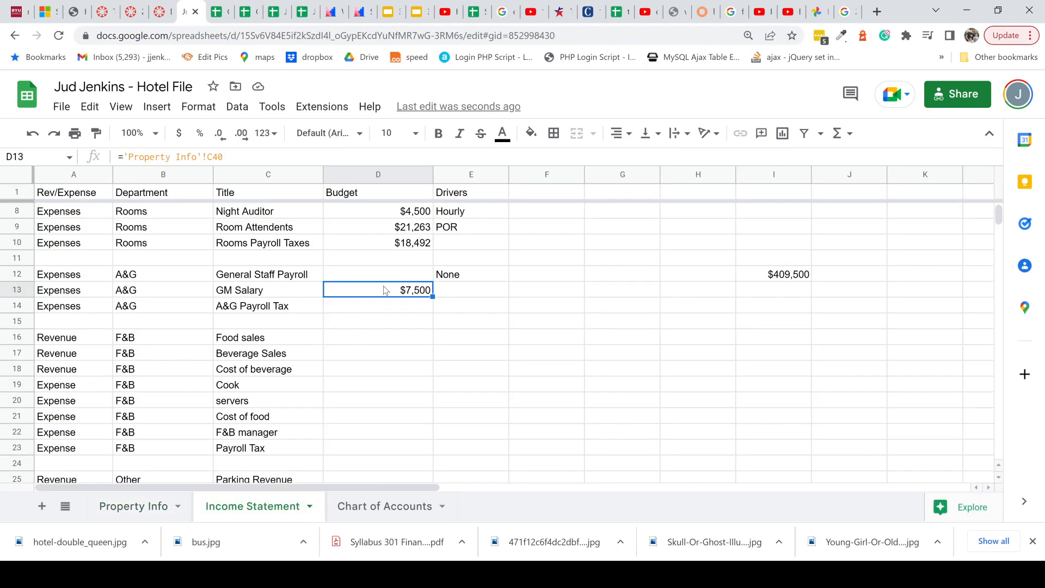
type("=")
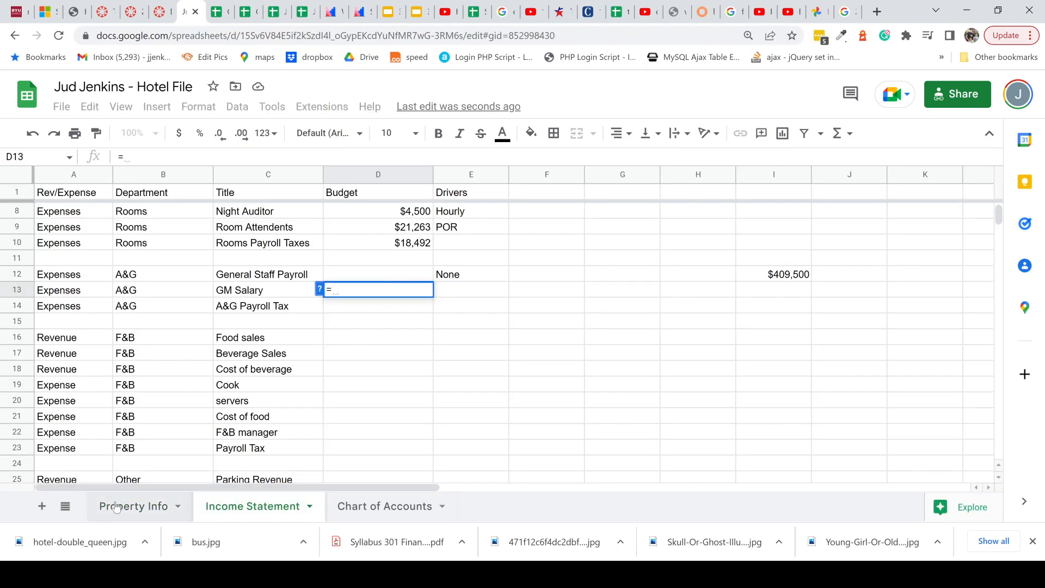
left_click(113, 518)
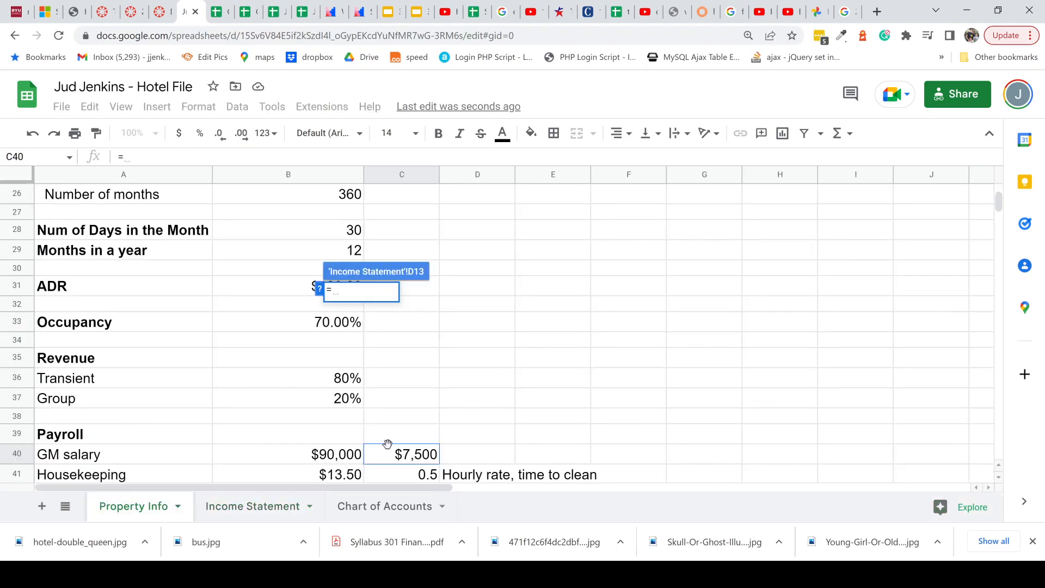
left_click(336, 456)
type("/")
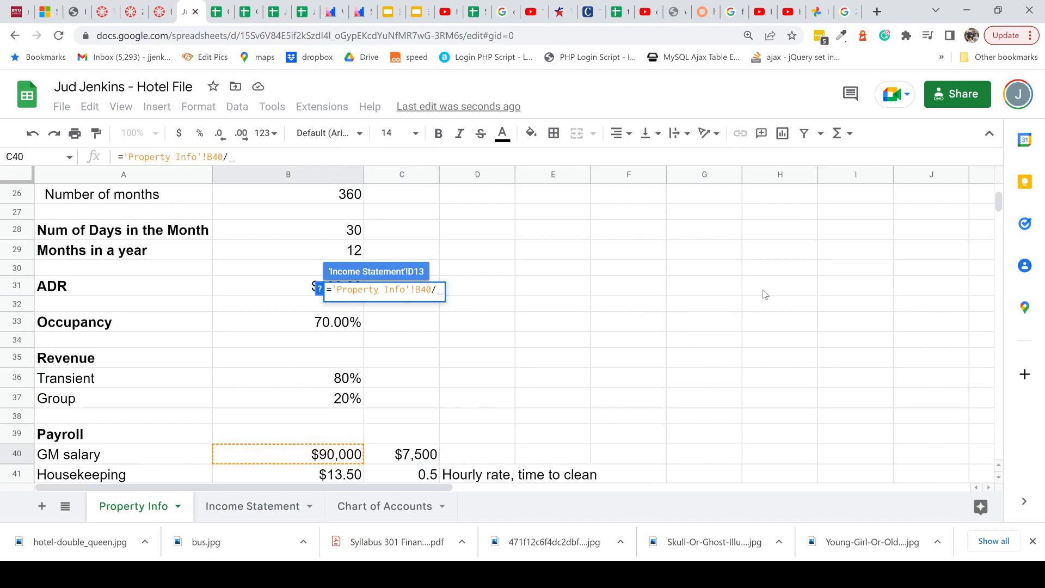
left_click(275, 258)
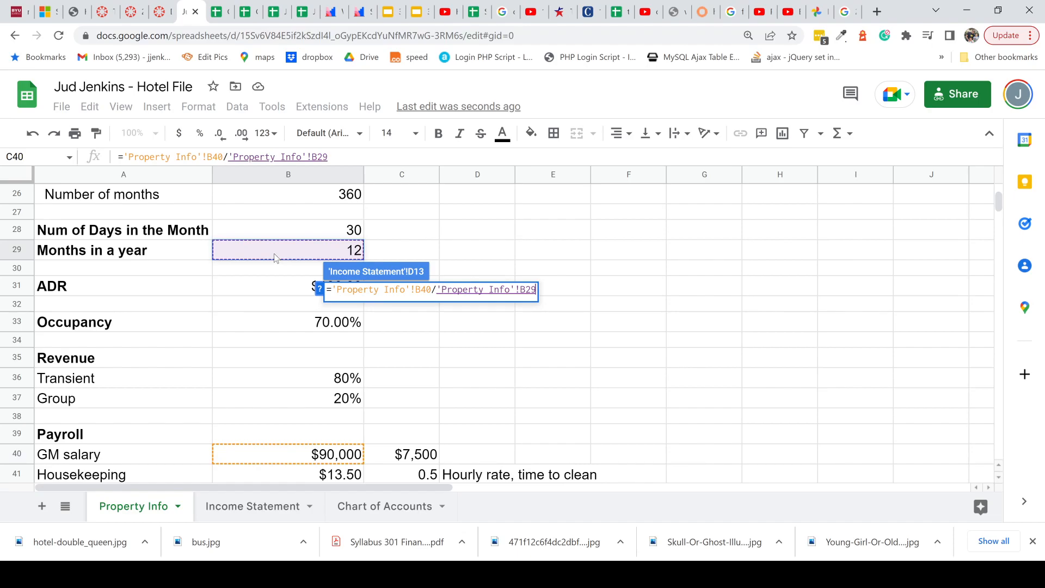
key("Return")
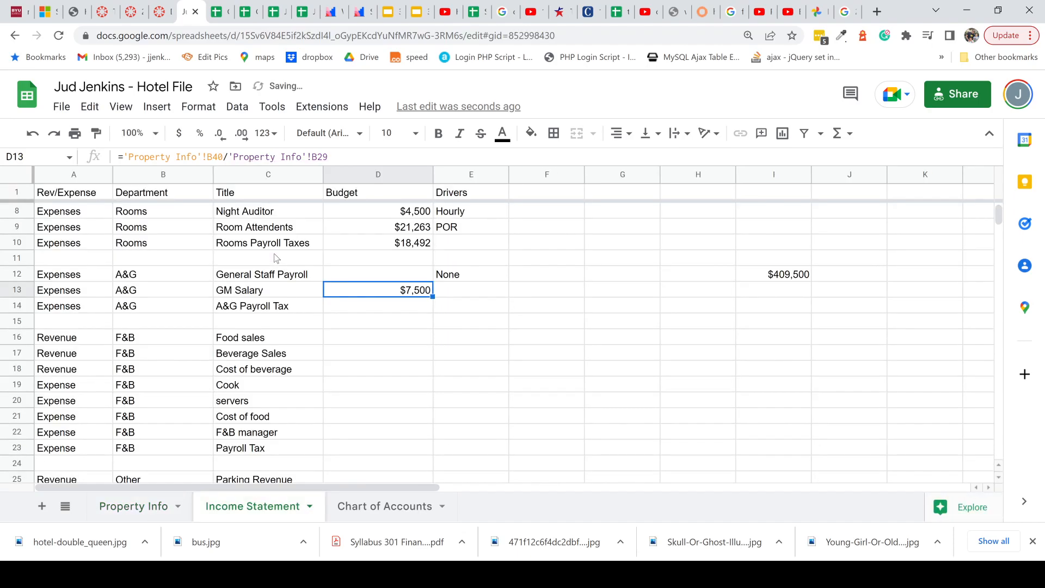
- Change the driver for General Staff Payroll in cell E12 to POR and select its budget cell D12
left_click(375, 278)
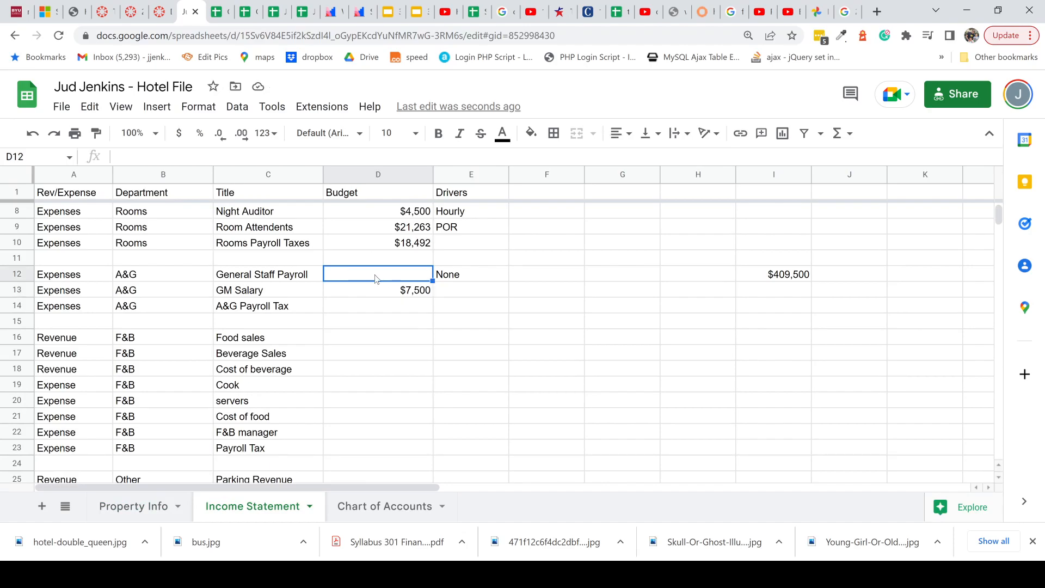
left_click(456, 277)
type("POR")
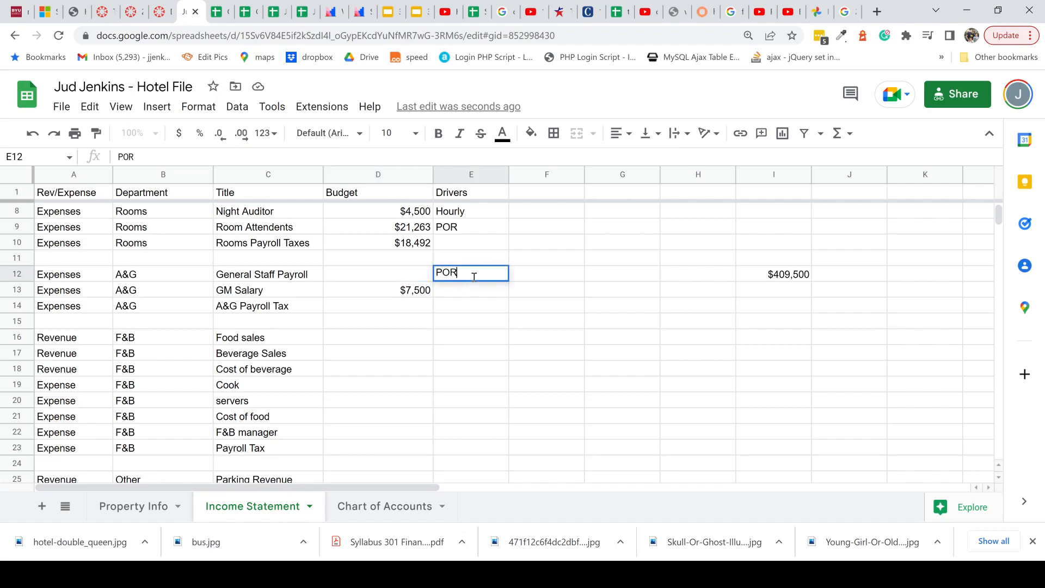
left_click_drag(468, 273, 438, 273)
left_click(461, 294)
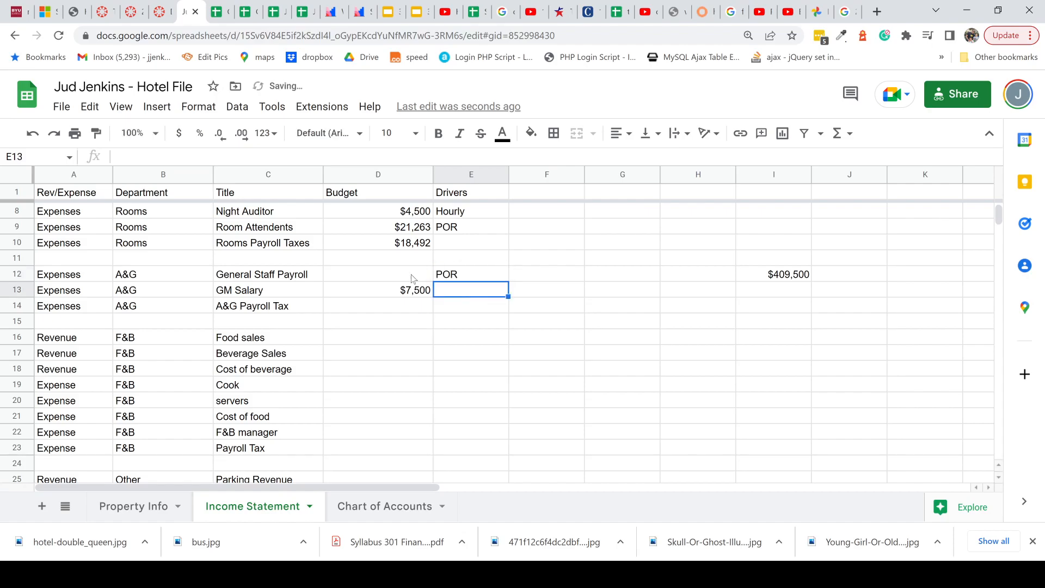
left_click(403, 275)
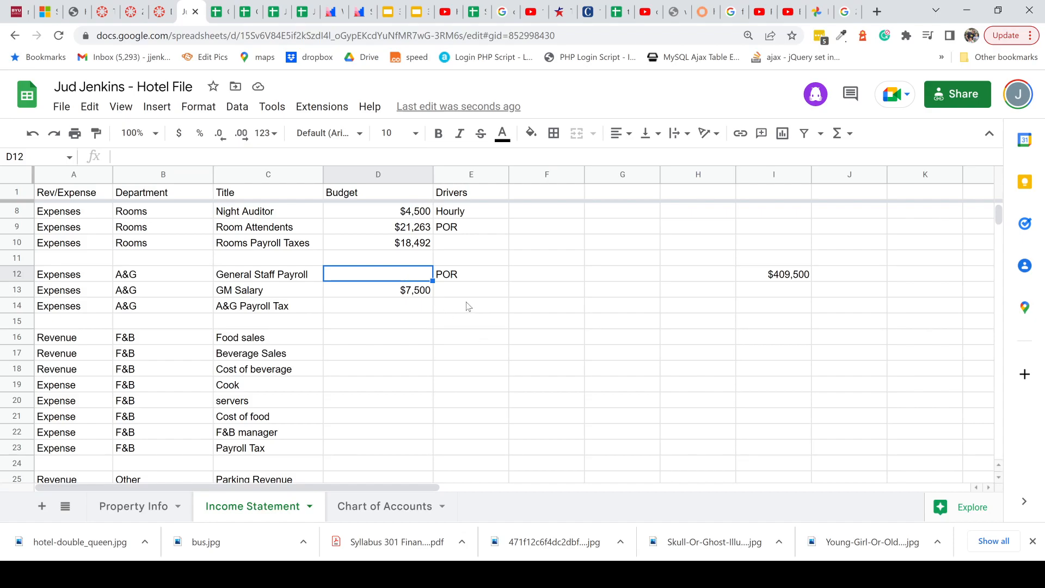
- Examine the housekeeping hourly rate and time to clean among the Payroll assumptions on the Property Info sheet
left_click(98, 512)
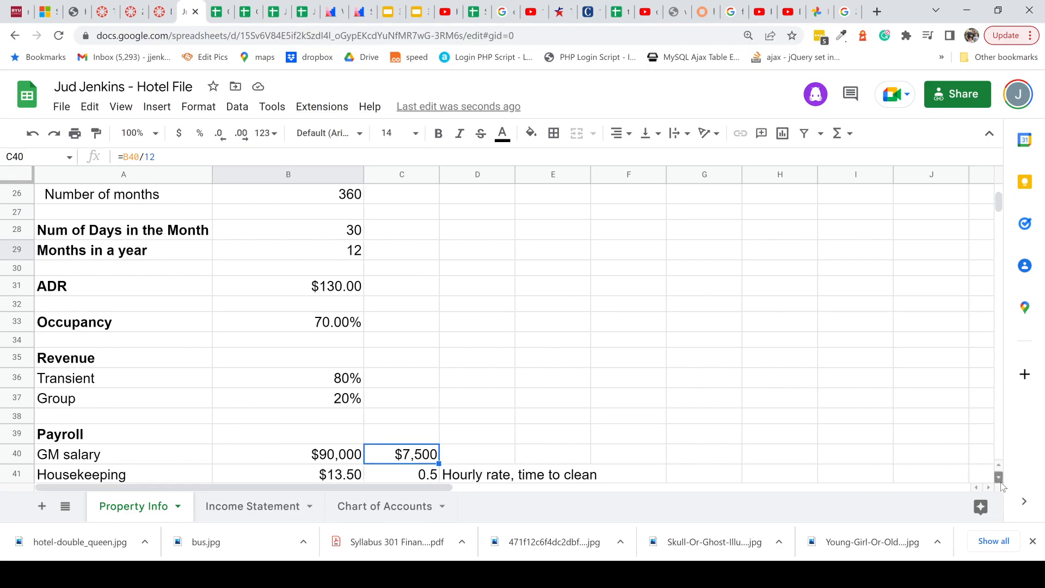
scroll(1003, 486, "down", 3)
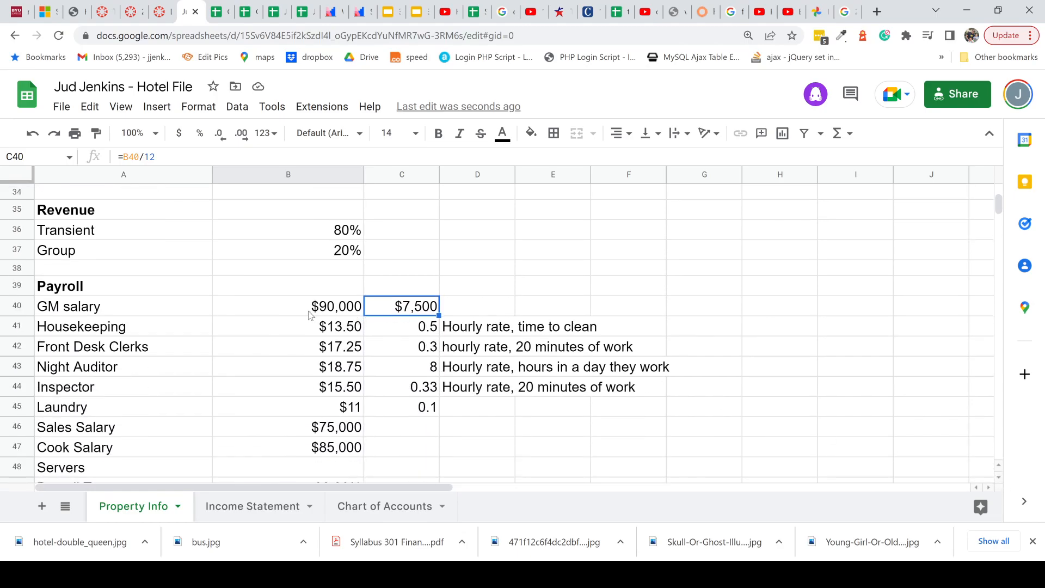
left_click(347, 322)
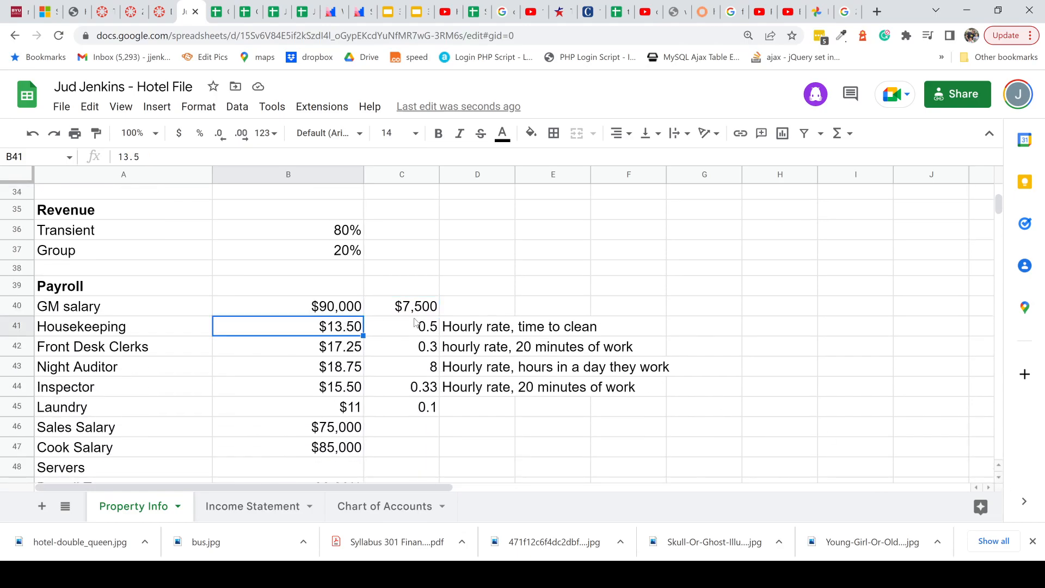
left_click(433, 326)
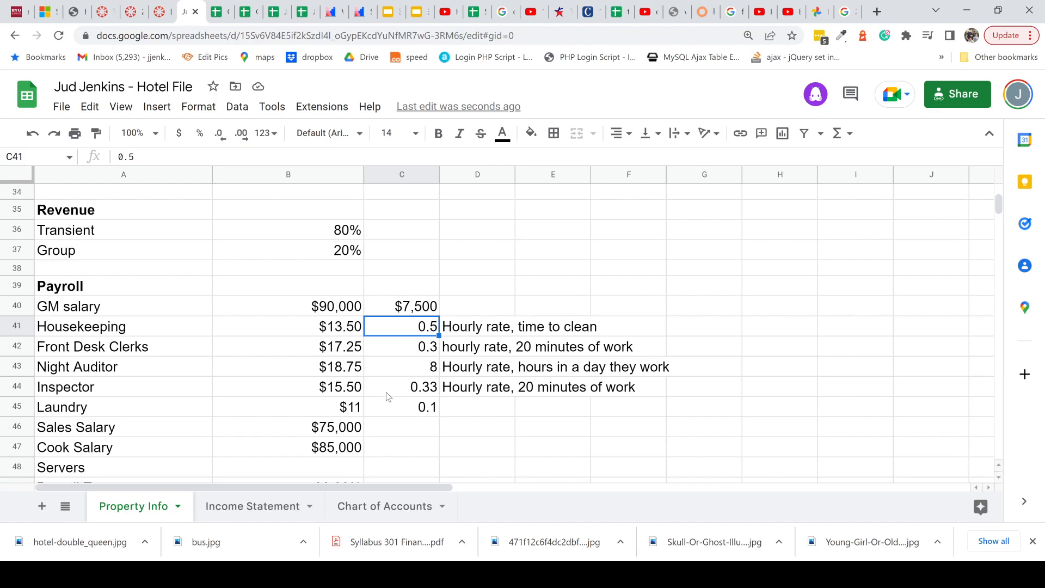
left_click(280, 505)
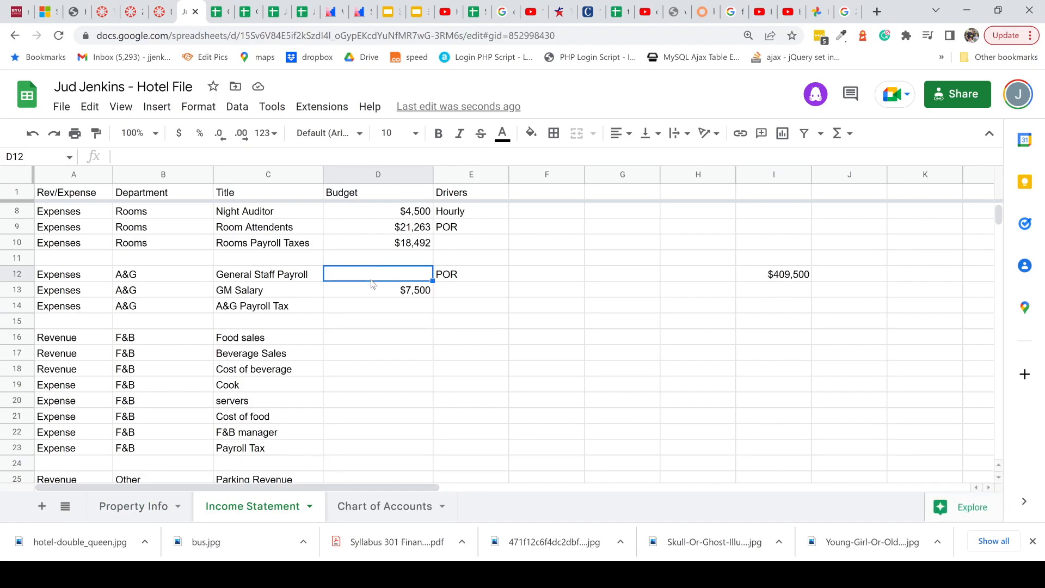
- Select the Food sales budget cell D16 in the Income Statement and the Dinner revenue cell B56 in Property Info
key("Down")
key("Down")
key("Down")
key("Down")
key("Down")
key("Down")
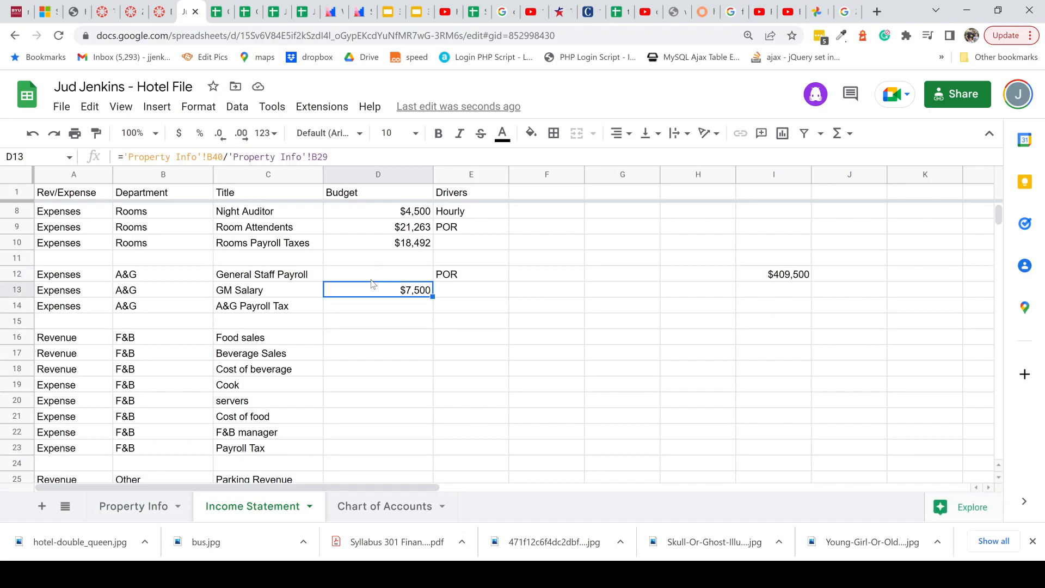
key("Up")
key("Up")
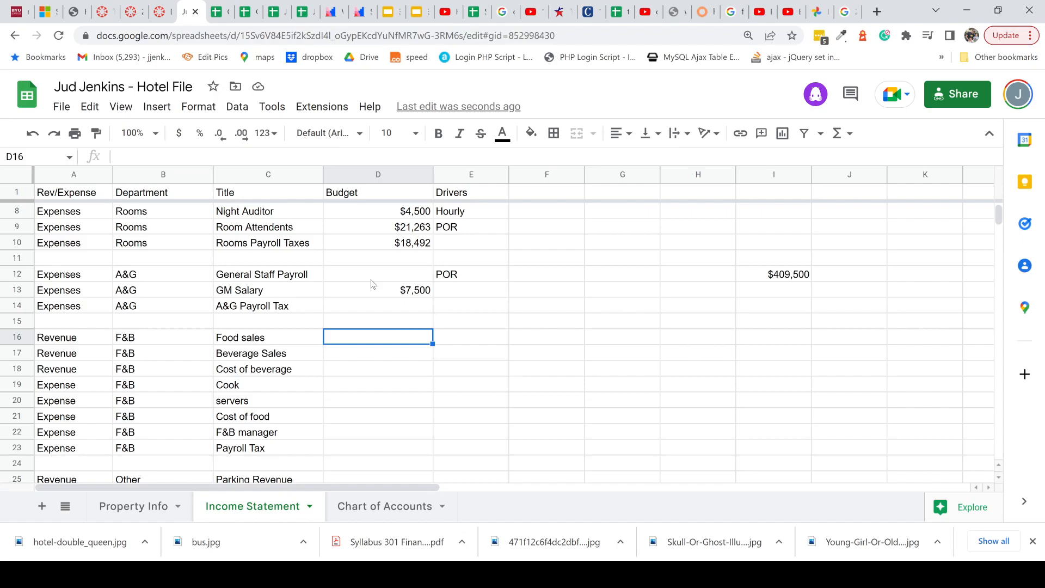
left_click(126, 516)
left_click(999, 477)
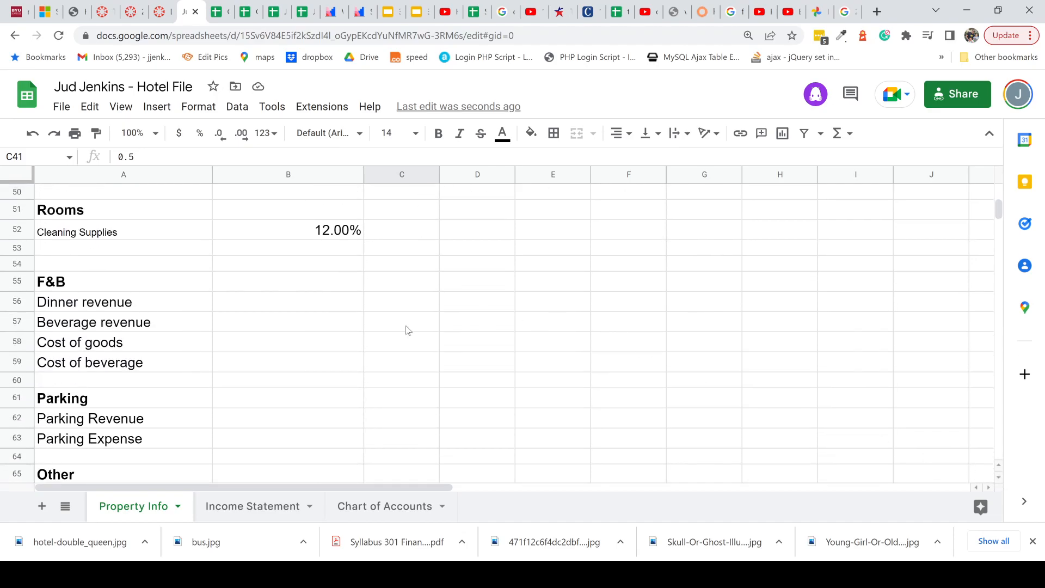
left_click(327, 302)
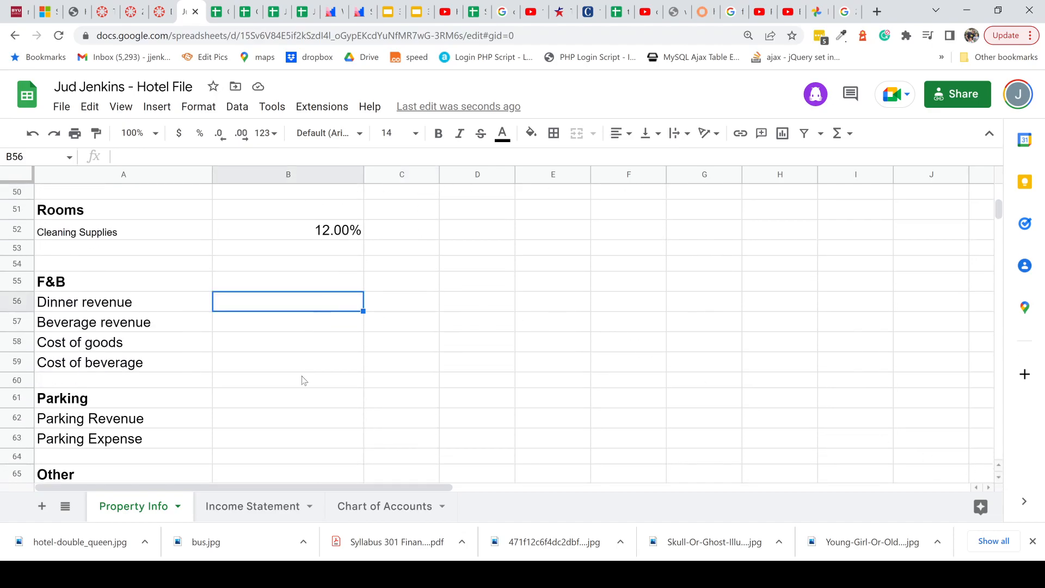
- Rename the Food sales title in Income Statement cell C16 as "Dinner Revenue"
left_click(253, 507)
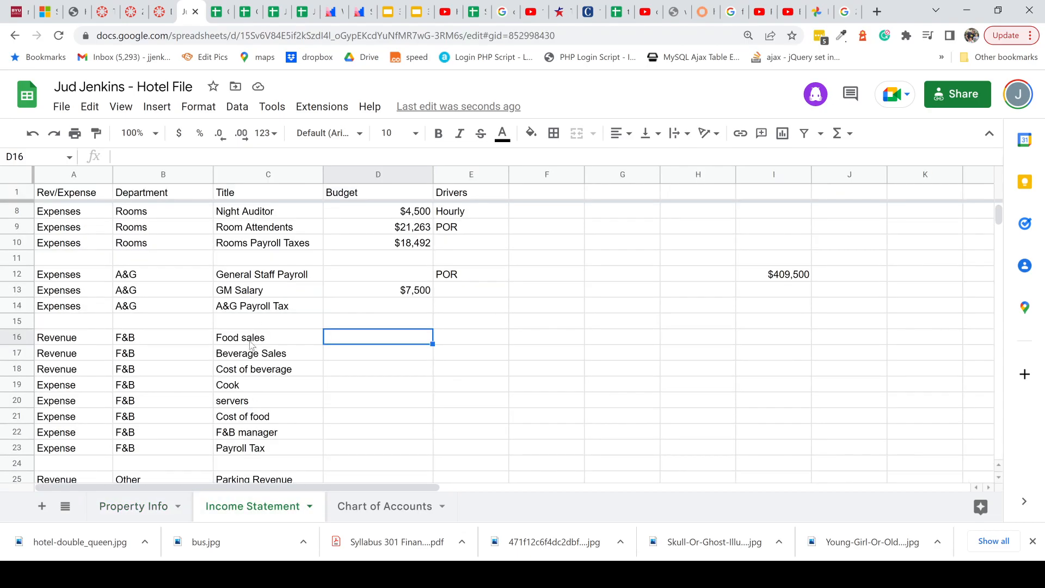
left_click(249, 342)
type("D")
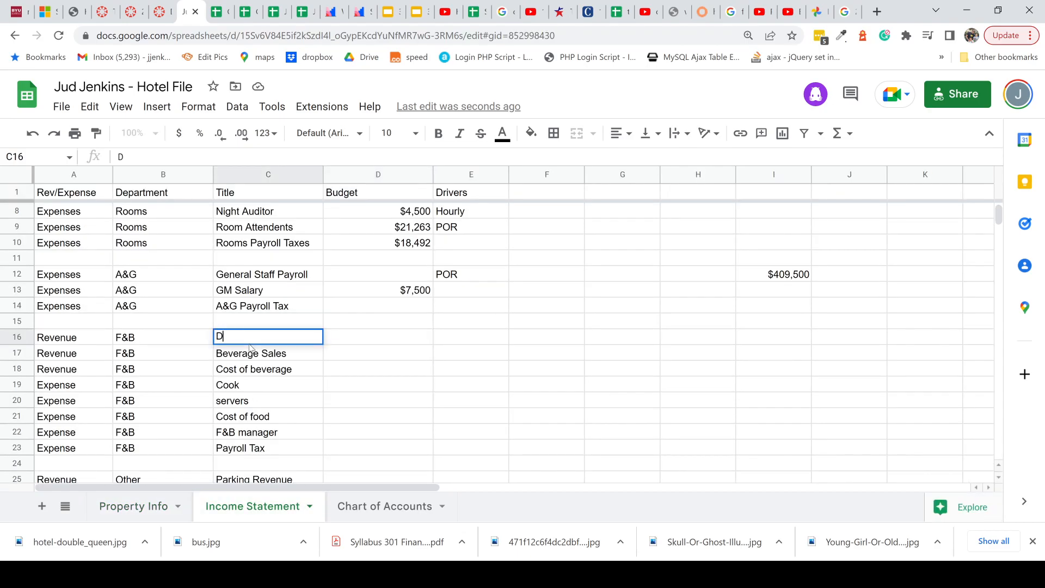
type("inner Revenue")
key("Return")
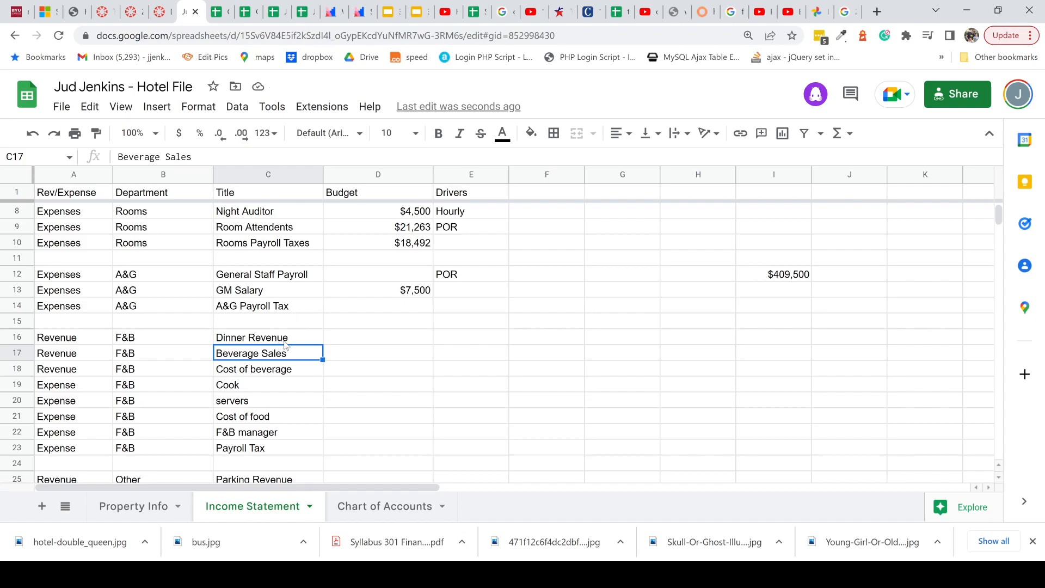
- Select Dinner Revenue budget cell D16 and enter 35.00 as the Dinner revenue assumption in Property Info cell B56
left_click(348, 338)
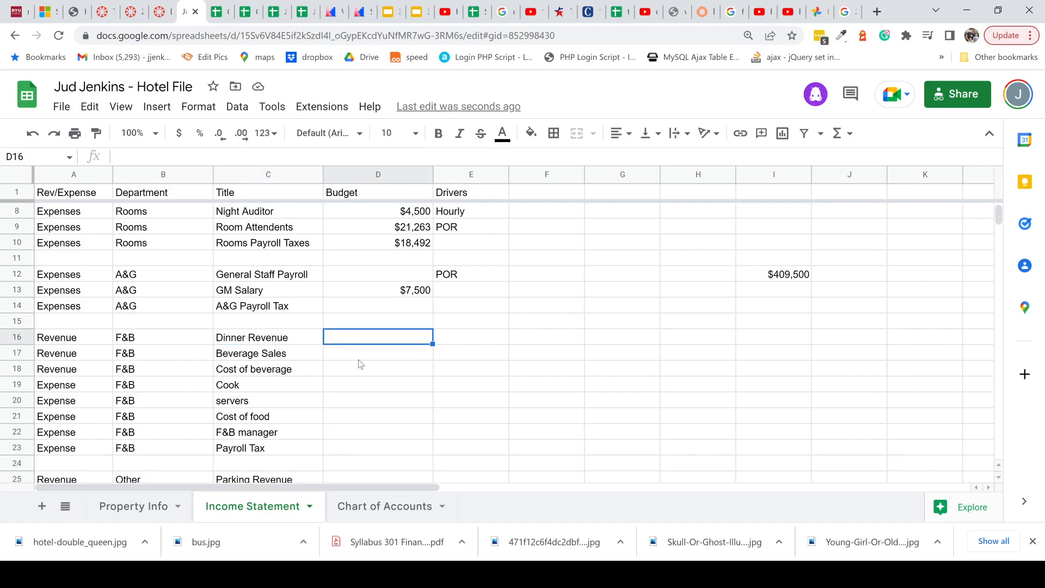
left_click(122, 509)
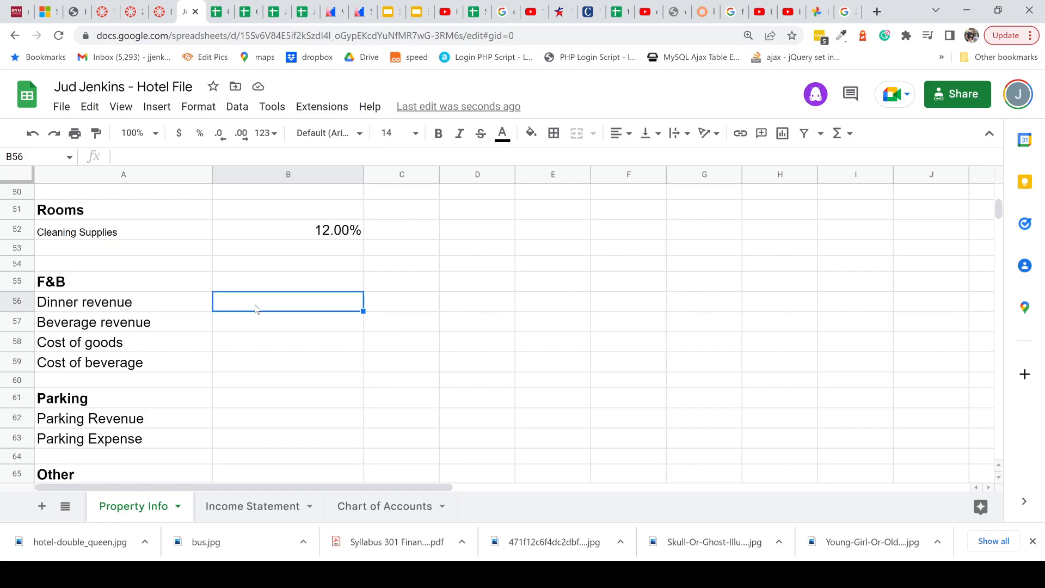
type("35/")
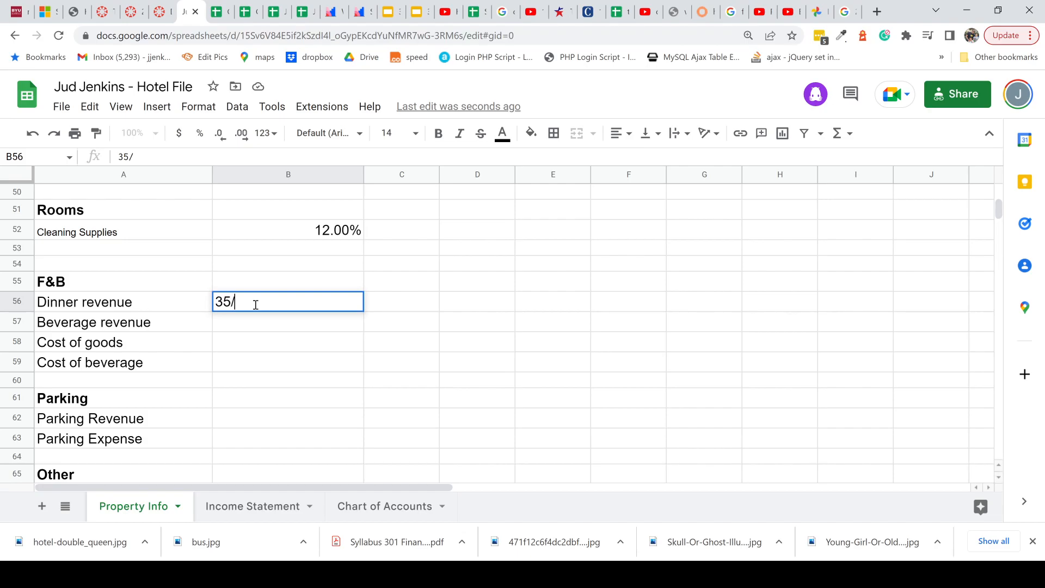
key("BackSpace")
type(".")
type("00")
key("Return")
left_click(287, 304)
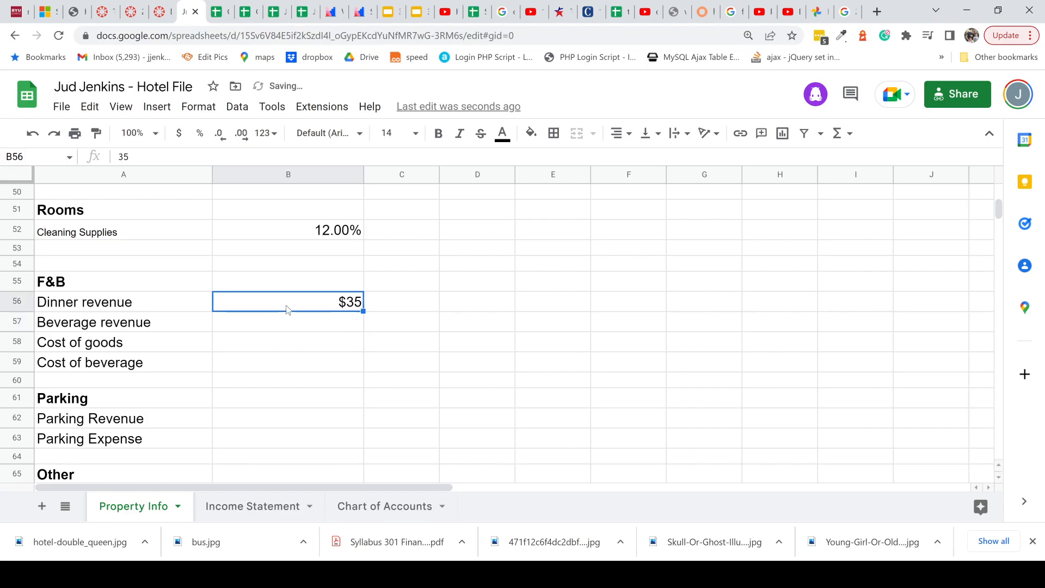
- Enter .3 in cell C56 beside the Dinner revenue amount and format it as a percentage
left_click(392, 311)
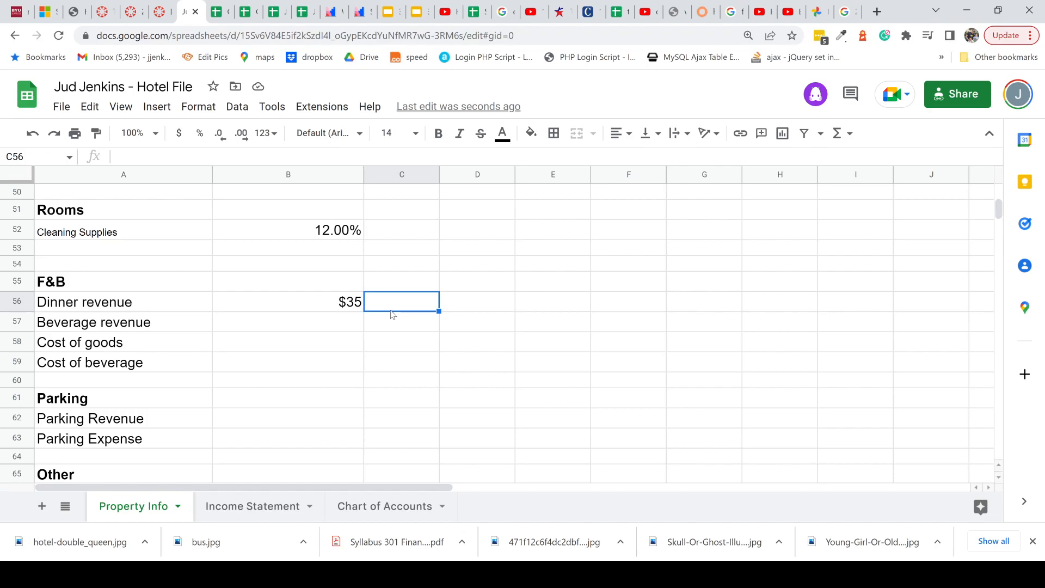
type(".")
type("3")
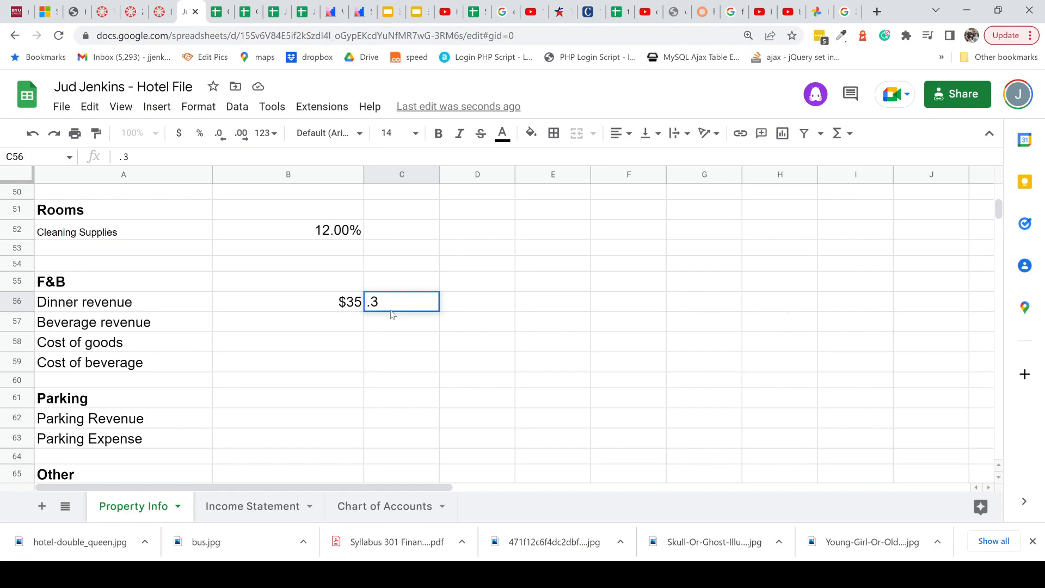
key("Return")
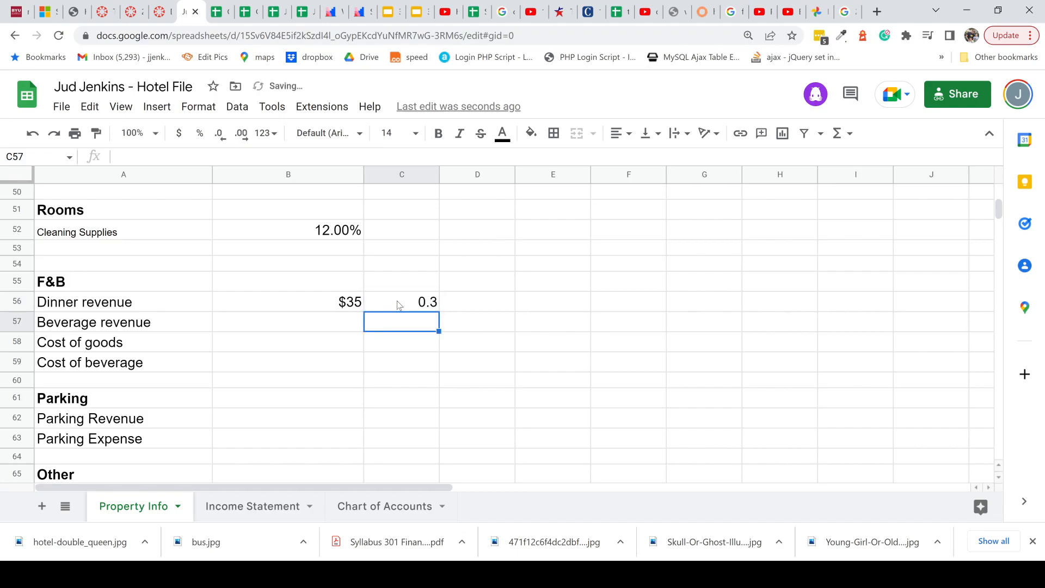
left_click(399, 304)
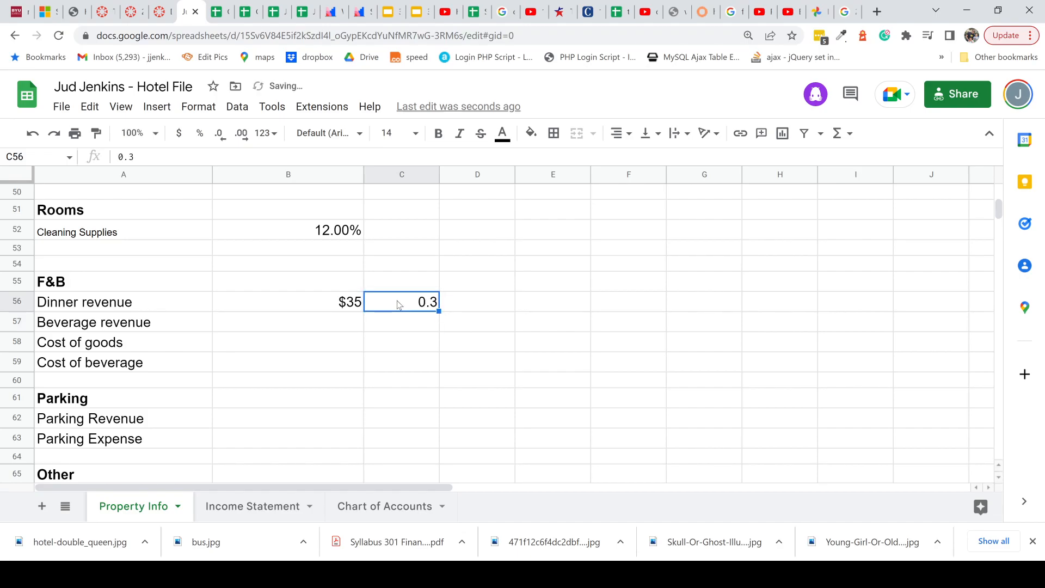
left_click(199, 136)
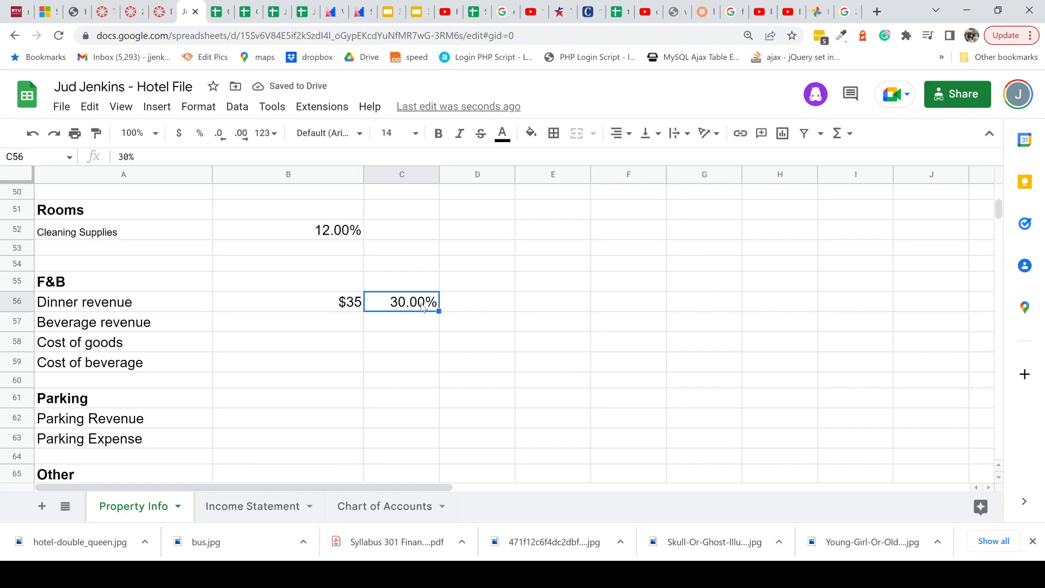
- Begin the Dinner Revenue budget formula in Income Statement cell D16 with number of rooms 'Property Info'!B14 multiplied by days in the month 'Property Info'!B28
left_click(271, 509)
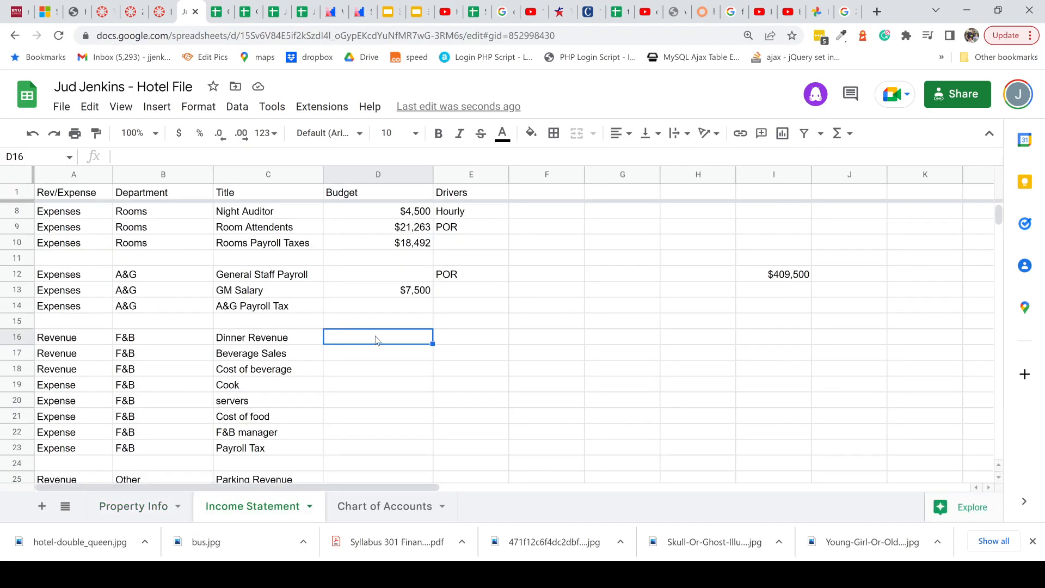
type("=")
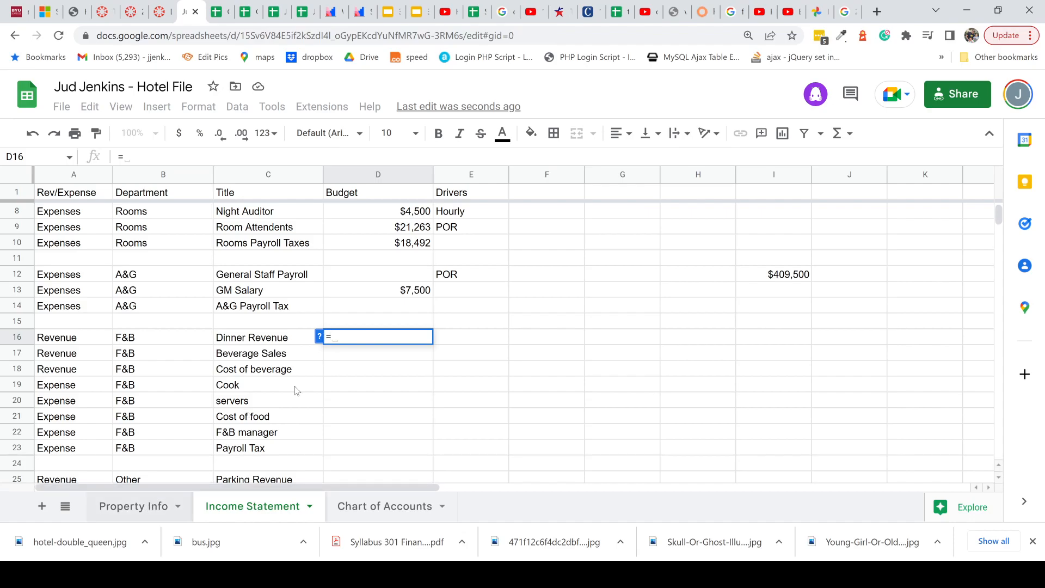
left_click(148, 509)
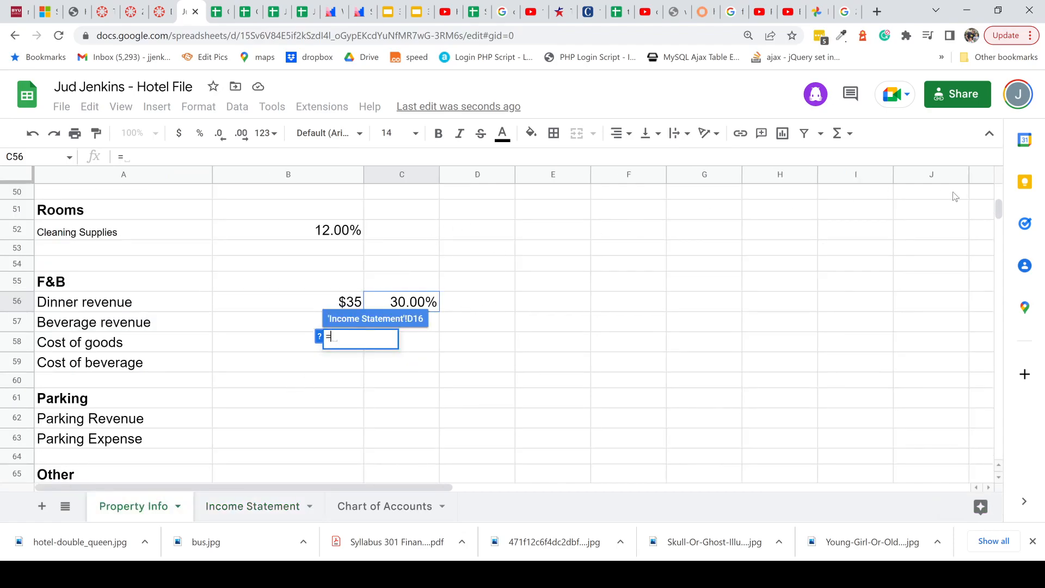
left_click_drag(1001, 206, 1002, 193)
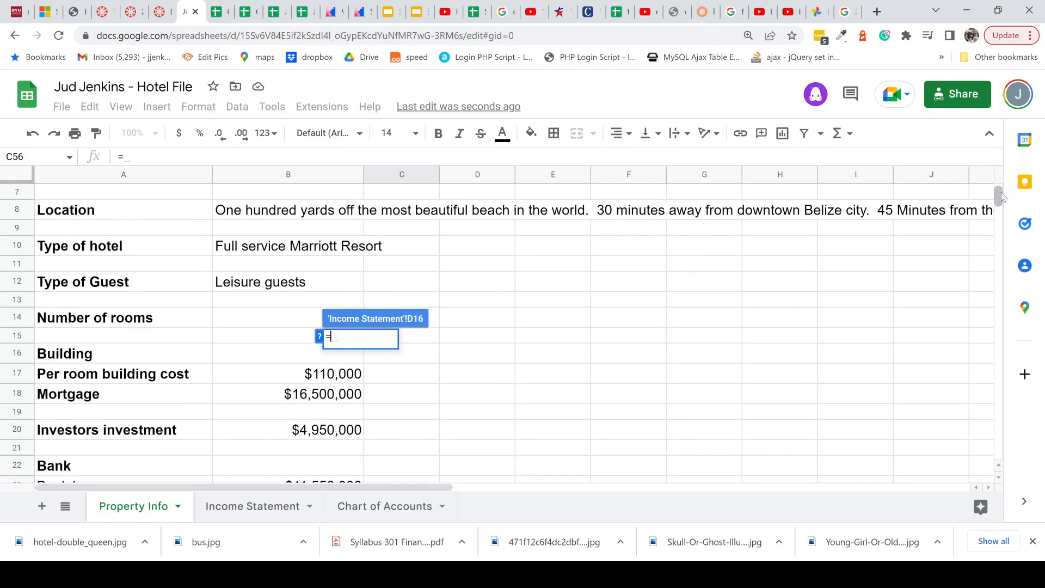
left_click(284, 316)
type("*")
key("Down")
key("Down")
key("Down")
key("Down")
key("Down")
key("Down")
key("Down")
key("Down")
key("Down")
key("Down")
key("Down")
key("Down")
key("Down")
key("Down")
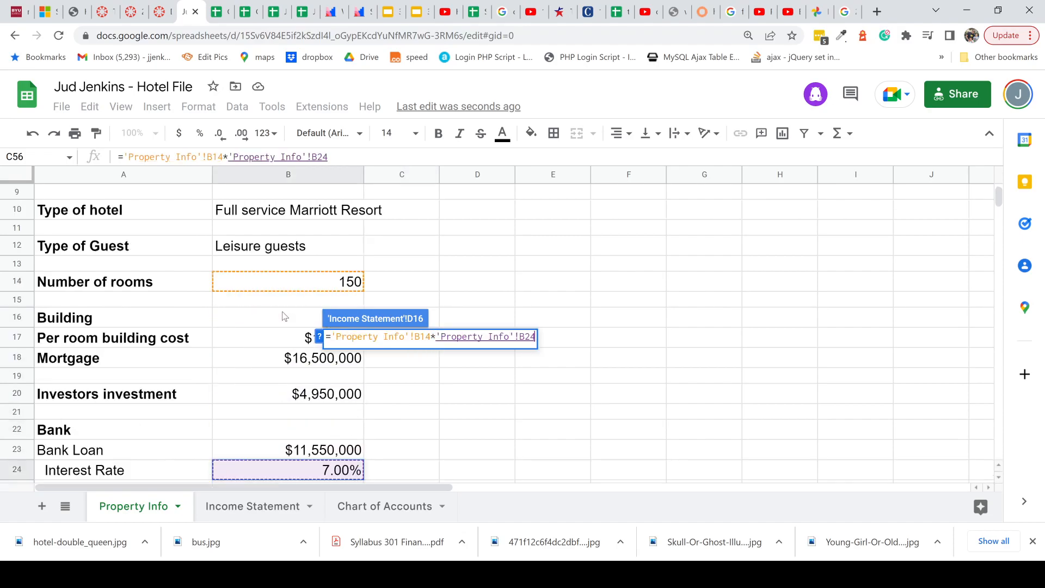
key("Down")
key("Up")
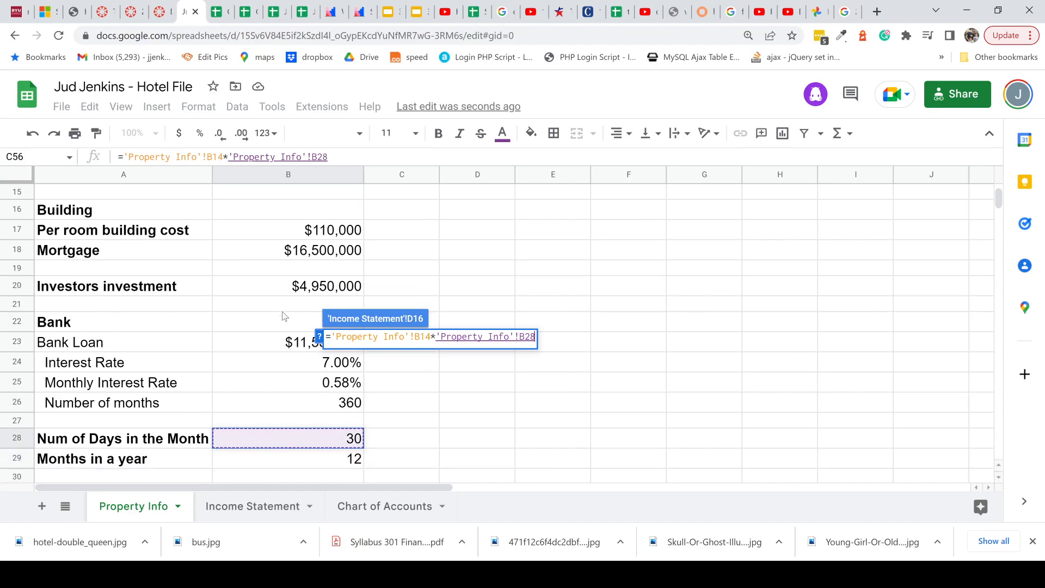
- Extend the Dinner Revenue formula by multiplying it by the occupancy in 'Property Info'!B33
type("*")
key("Down")
key("Down")
key("Down")
key("Down")
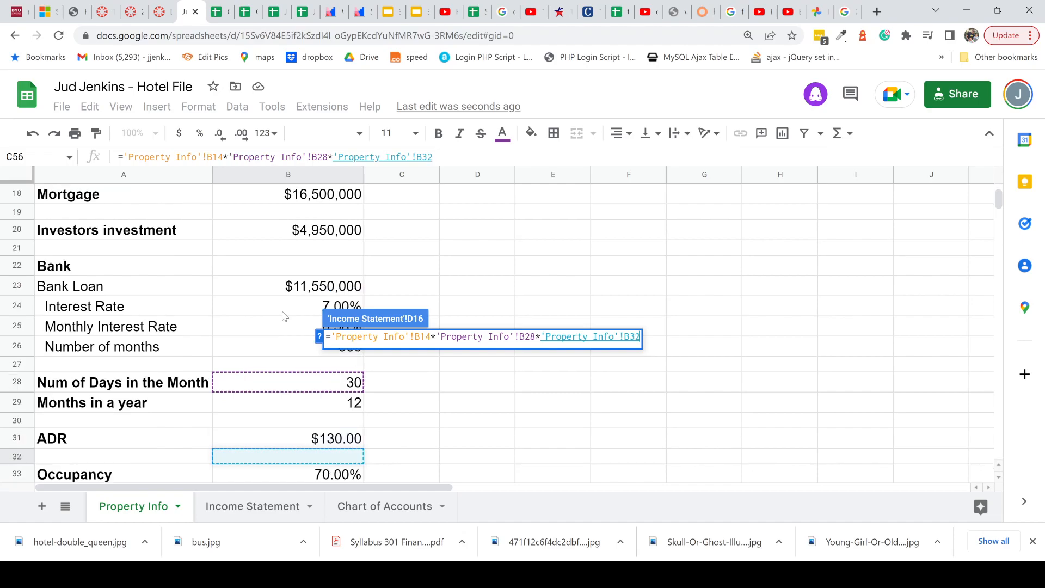
key("Down")
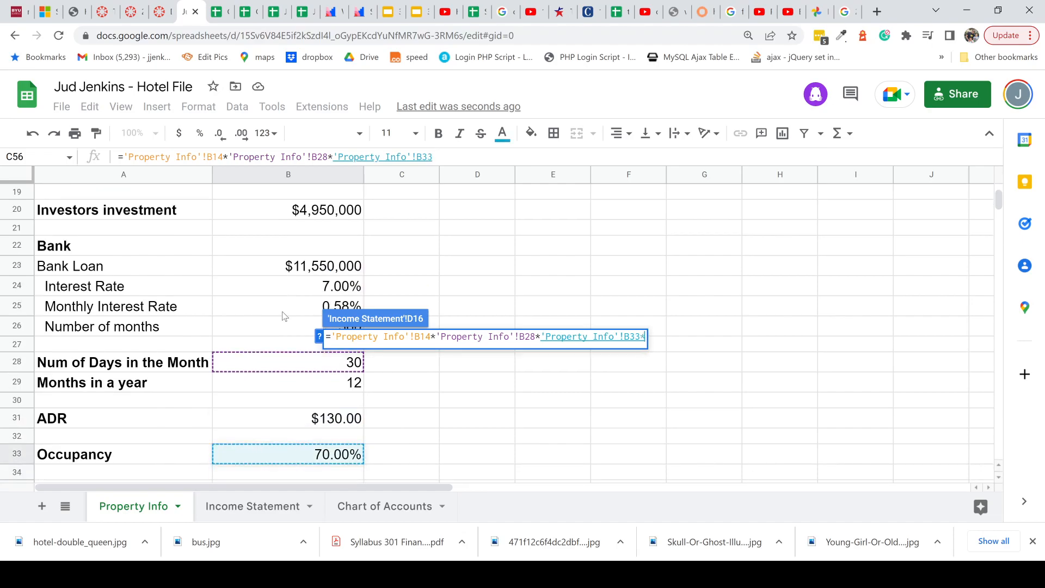
- Extend the Dinner Revenue formula by multiplying it by the Dinner revenue amount in 'Property Info'!B56
type("*")
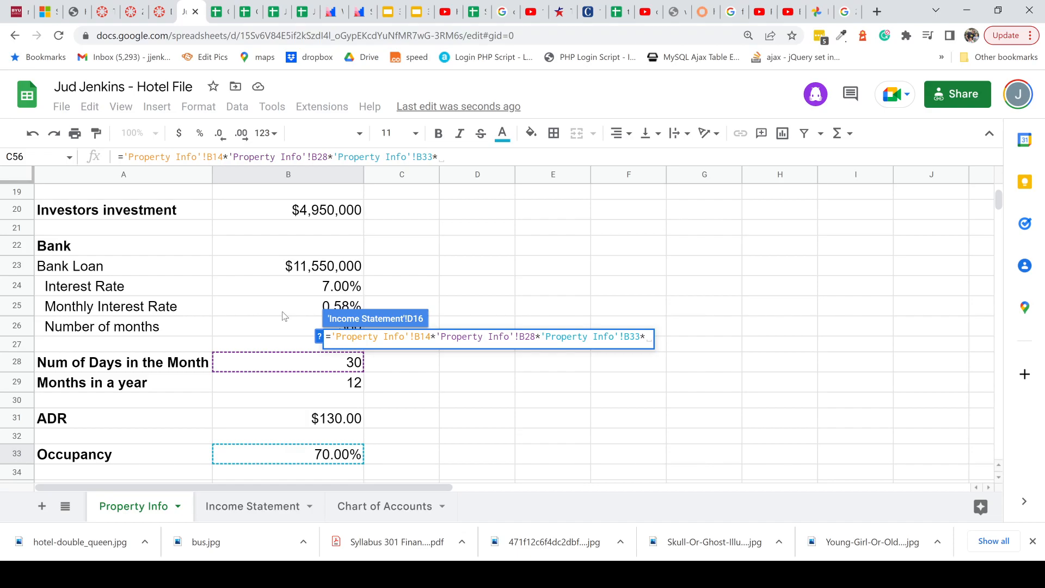
key("Down")
key("Down")
key("Down")
key("Down")
key("Down")
key("Down")
key("Down")
key("Down")
key("Down")
key("Down")
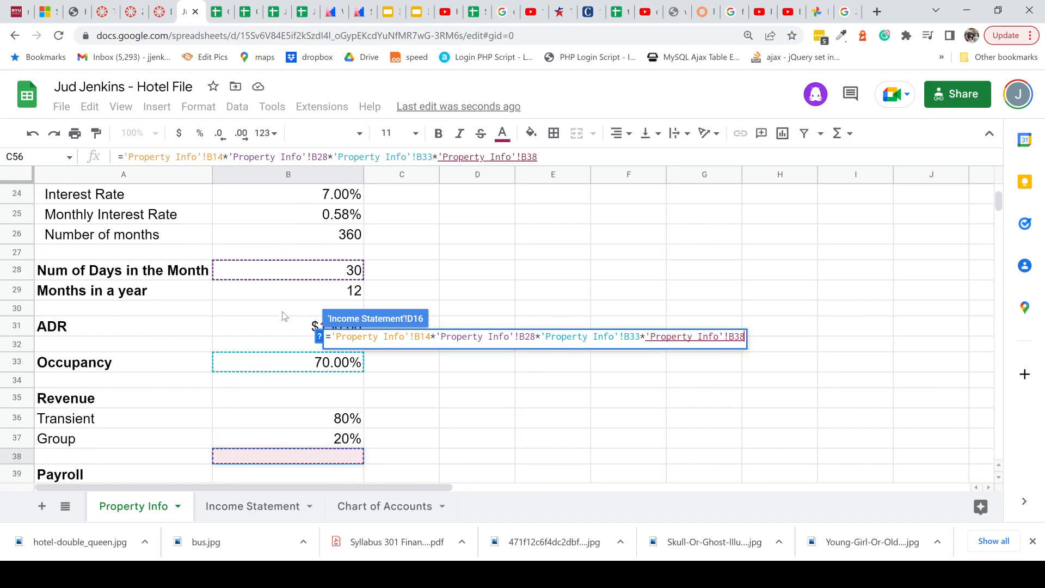
key("Down")
key("Down")
key("Down")
key("Down")
key("Down")
key("Down")
key("Down")
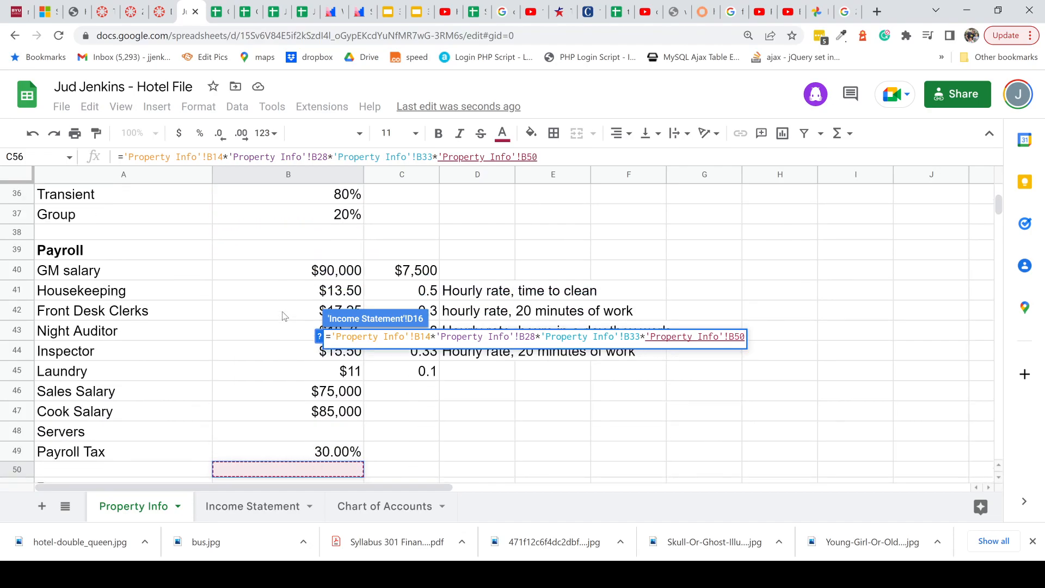
key("Down")
key("Down")
key("Down")
key("Down")
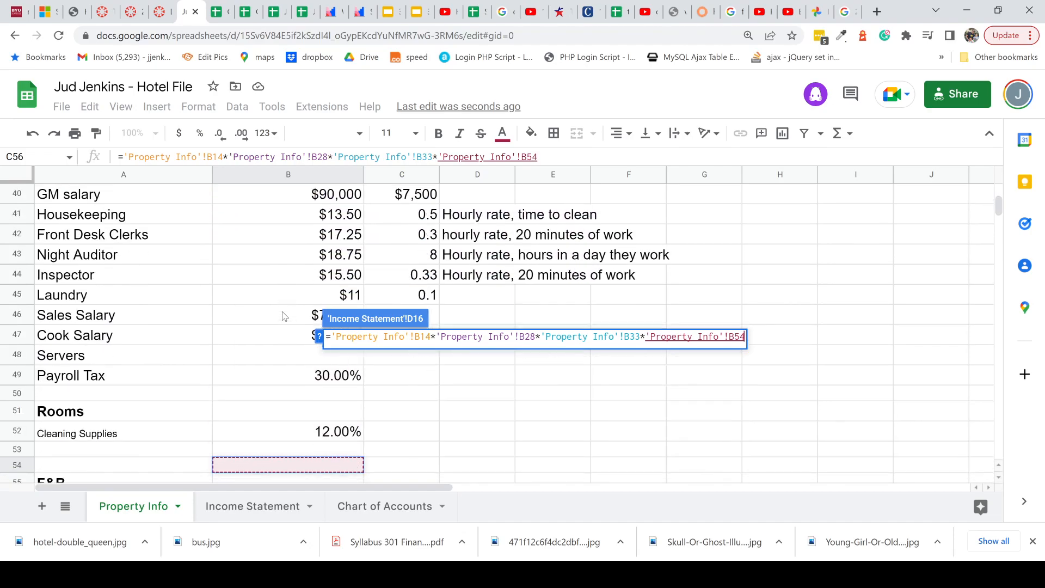
key("Down")
key("Down")
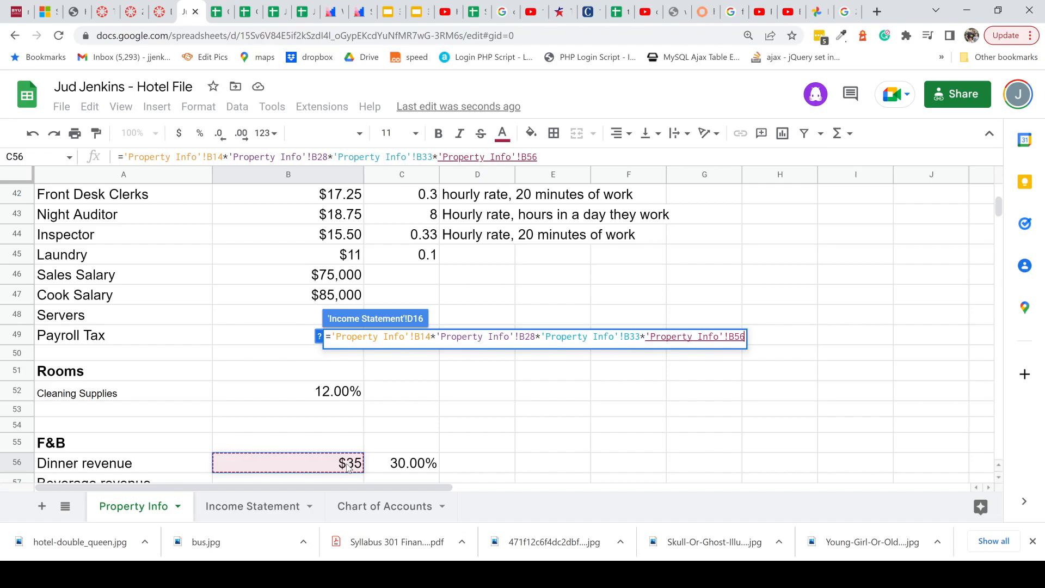
- Complete the Dinner Revenue formula by multiplying it by the percentage in 'Property Info'!C56
type("*")
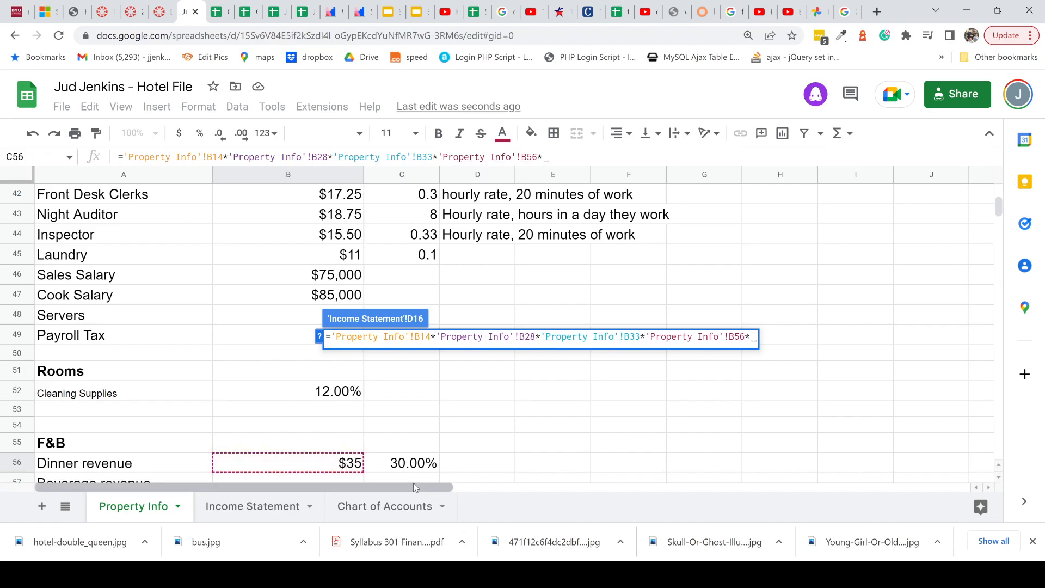
left_click(414, 466)
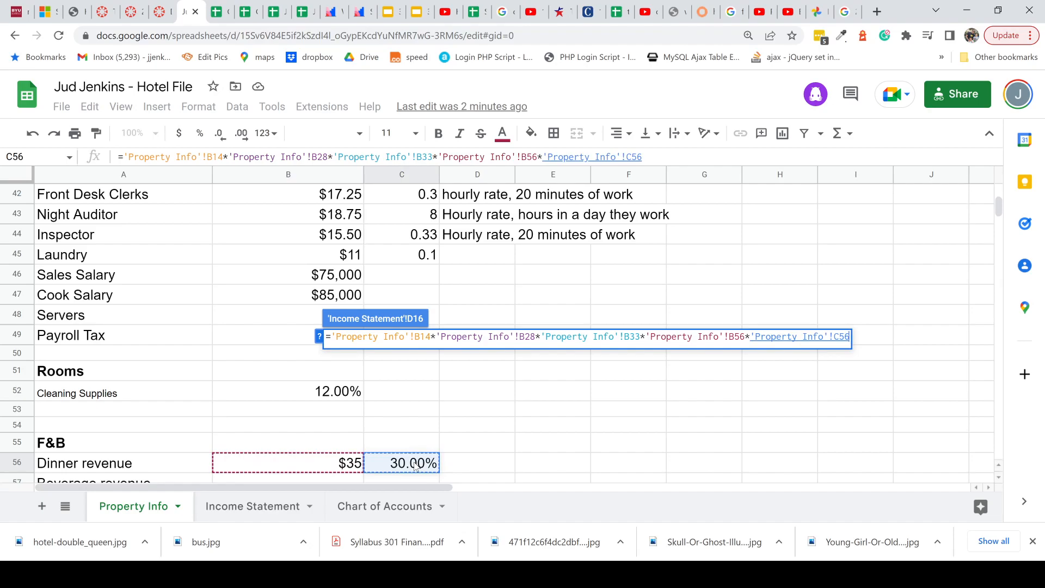
key("Return")
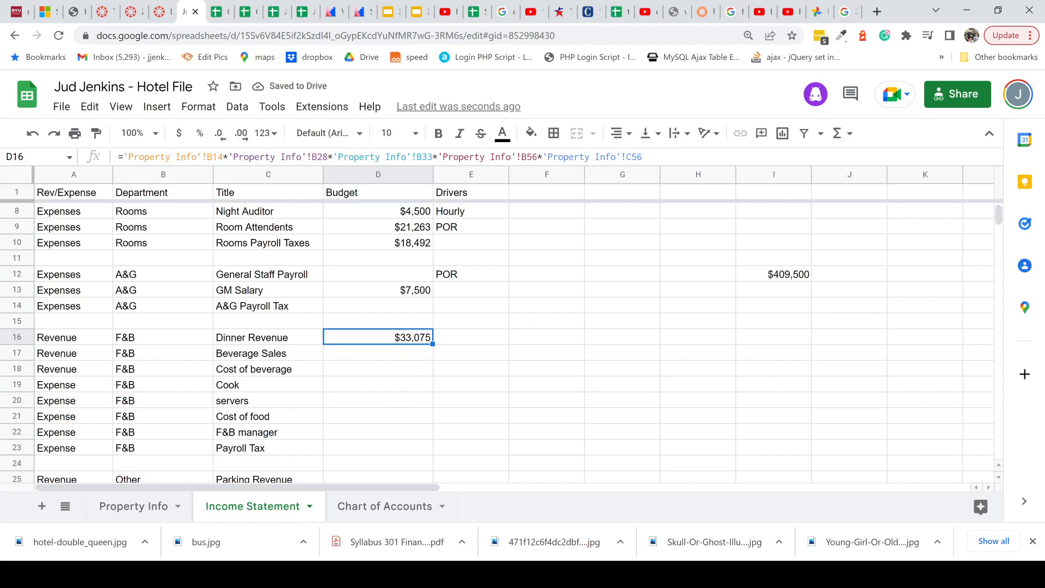
left_click(391, 351)
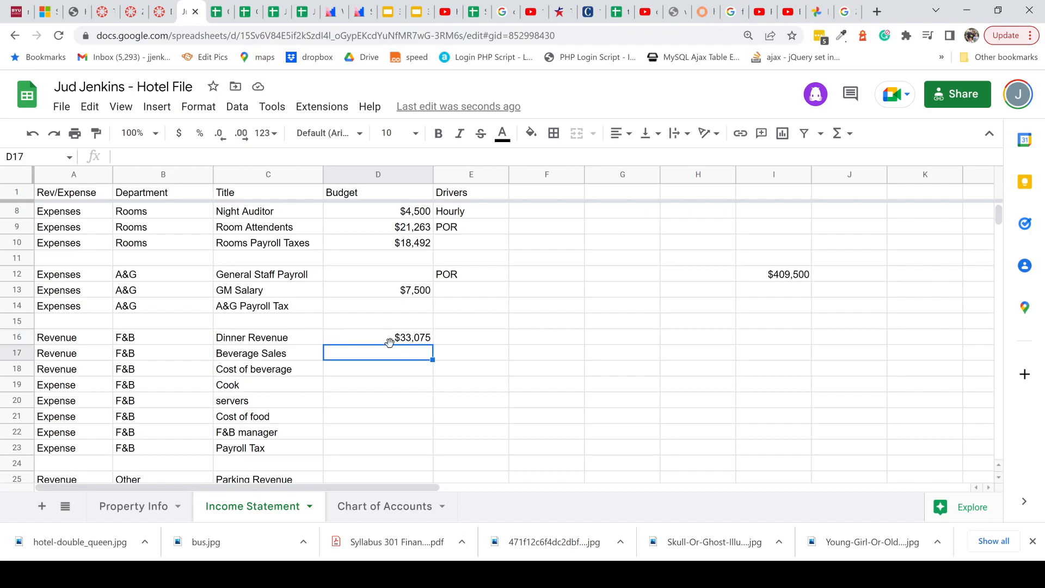
left_click(395, 338)
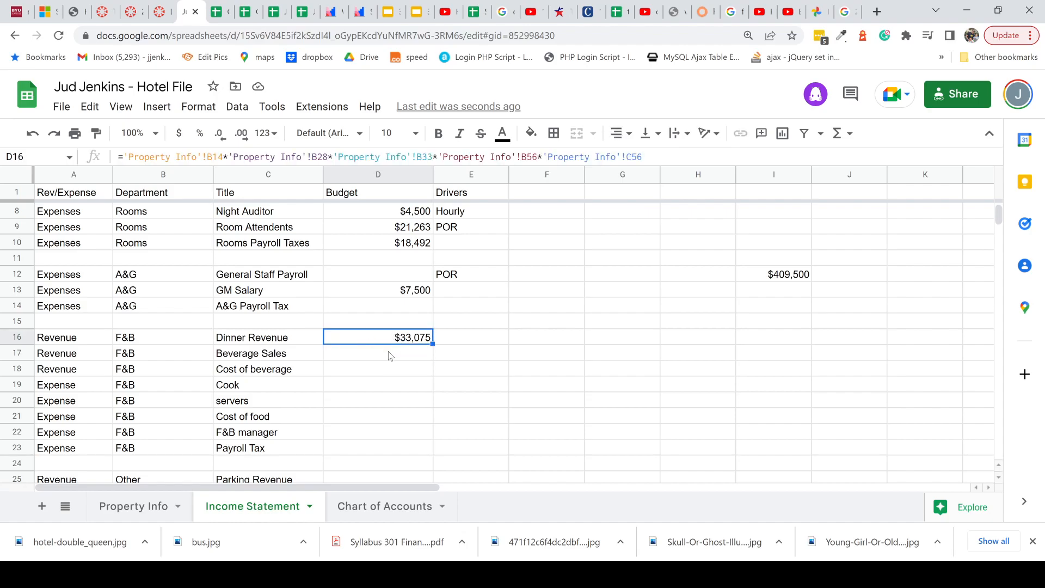
left_click(390, 357)
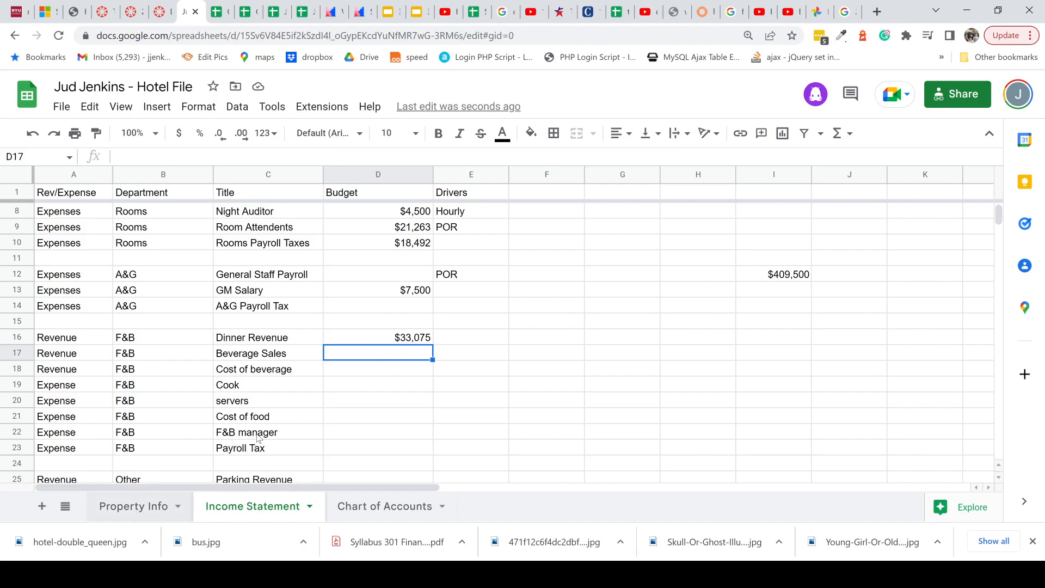
- Review the F&B assumption rows on the Property Info sheet to compare their labels with the Income Statement titles
key("ctrl+shift+Page_Up")
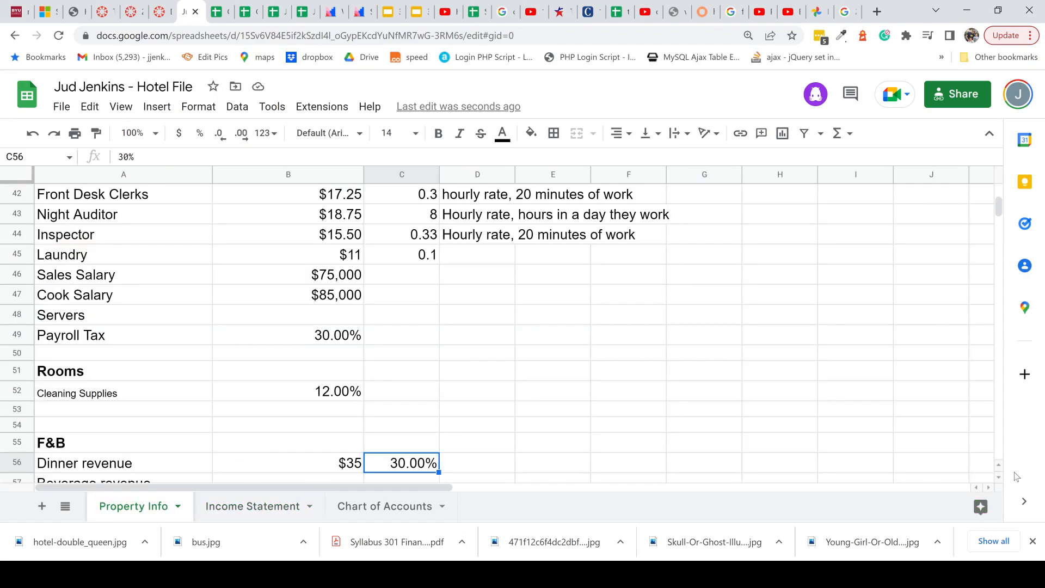
left_click(997, 478)
left_click(997, 479)
left_click(998, 479)
left_click(997, 479)
left_click(997, 478)
left_click(997, 479)
left_click(998, 479)
scroll(540, 349, "down", 1)
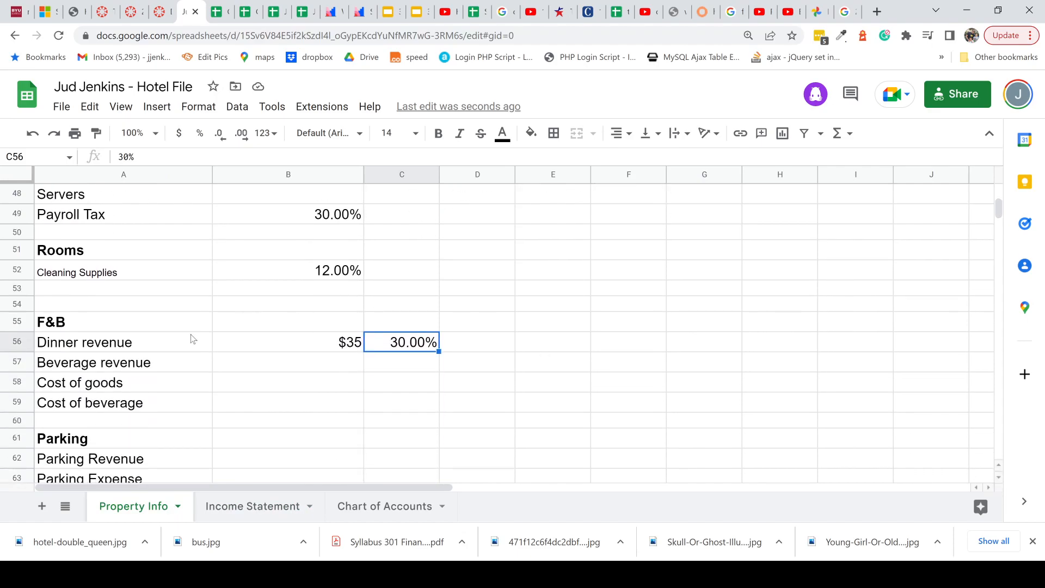
- Rename the Beverage Sales title in Income Statement cell C17 as Beverage Revenue
left_click(261, 506)
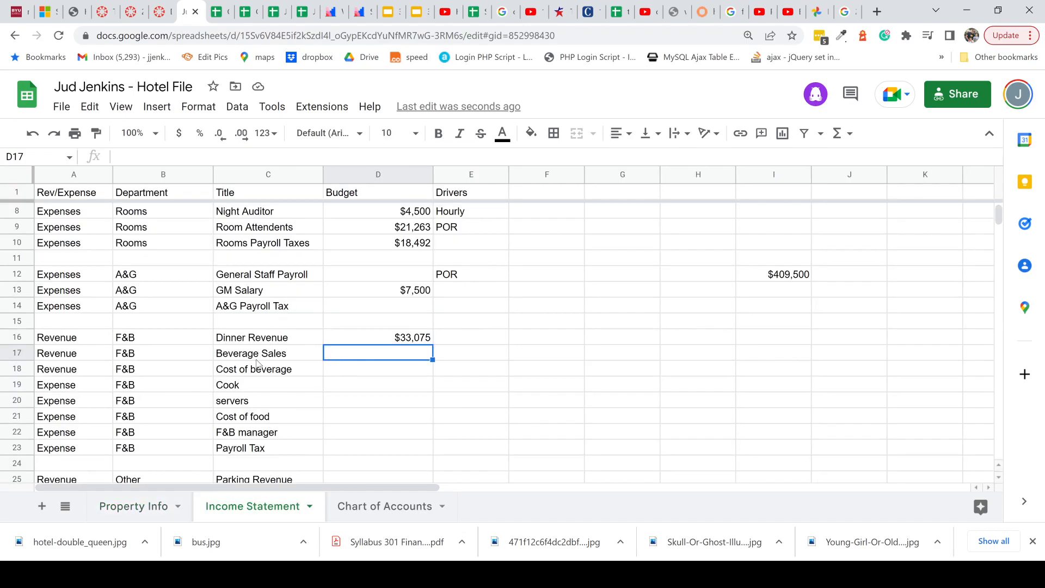
left_click(261, 353)
double_click(305, 353)
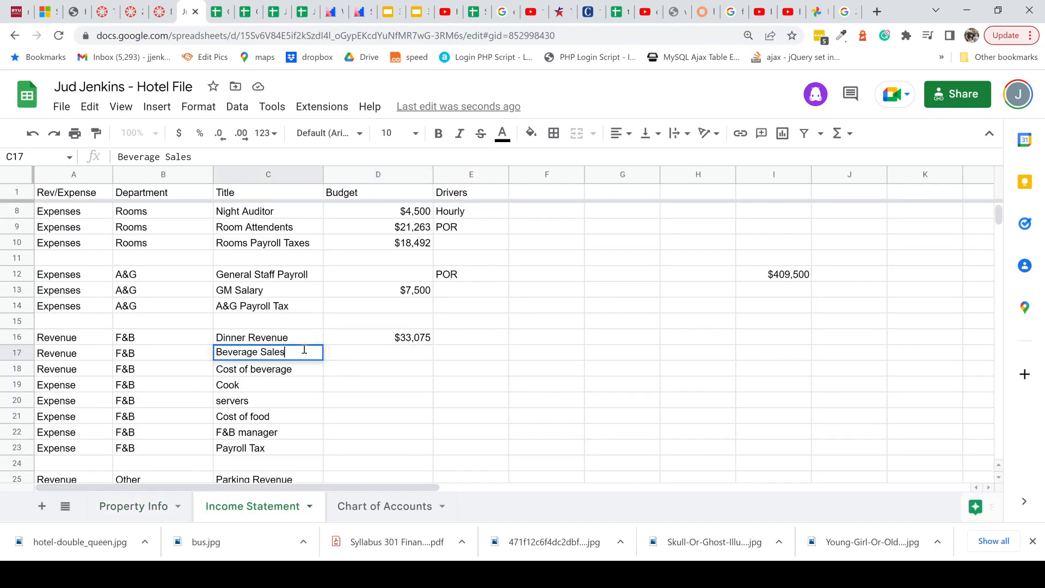
left_click_drag(303, 351, 264, 366)
type("Revenue")
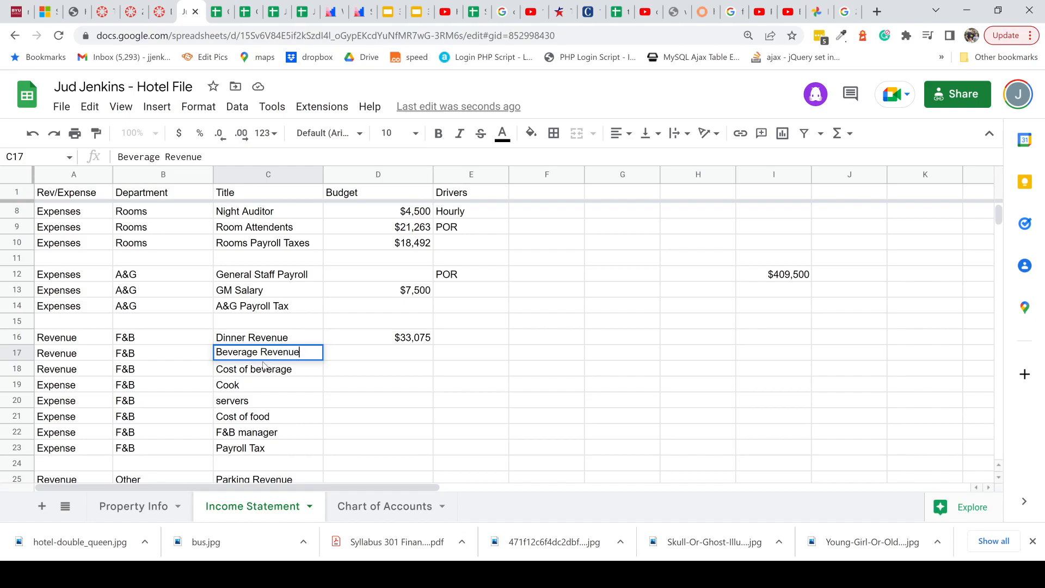
key("Return")
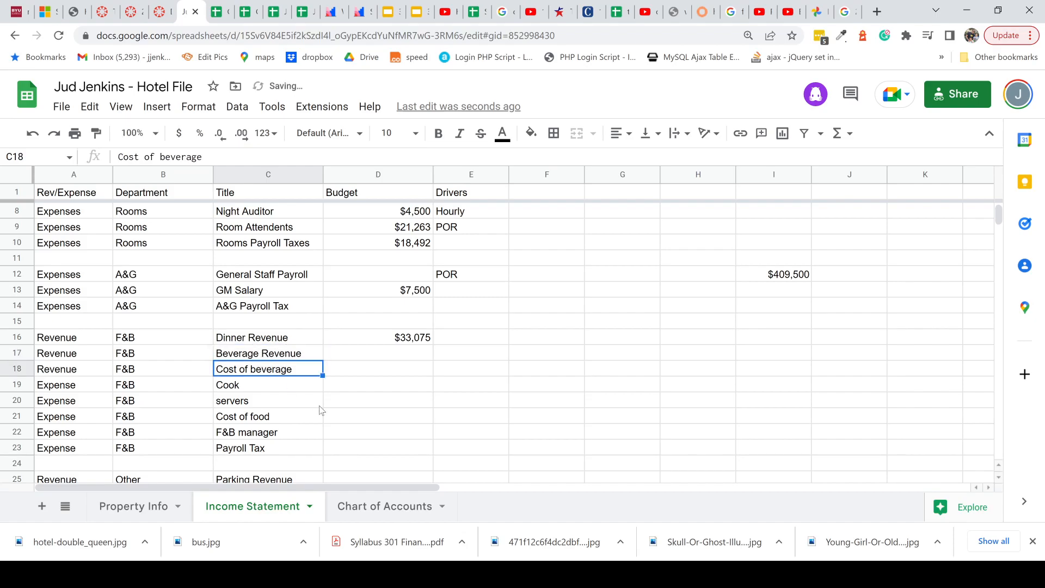
left_click(265, 419)
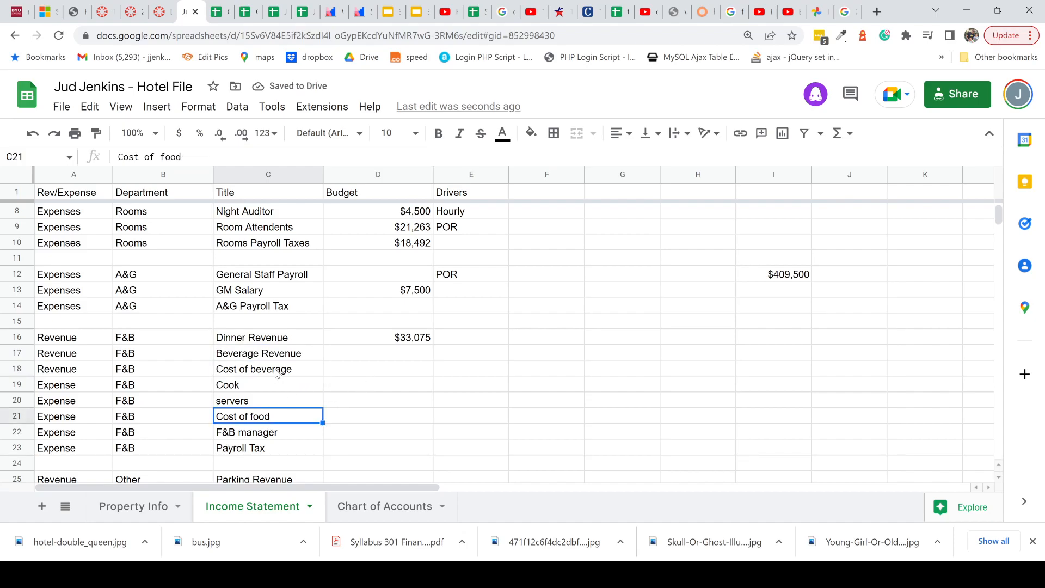
left_click(276, 371)
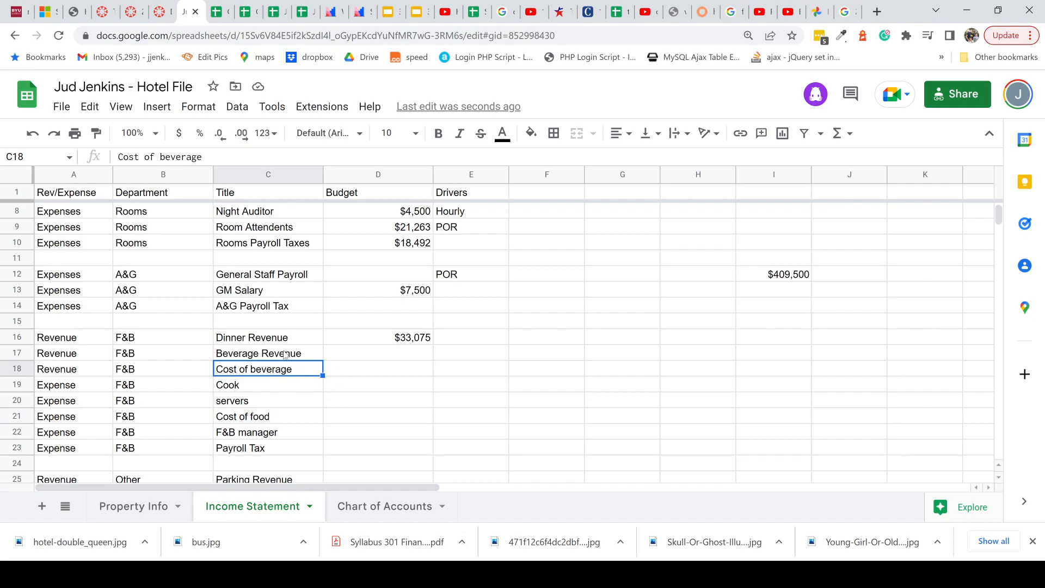
left_click(285, 355)
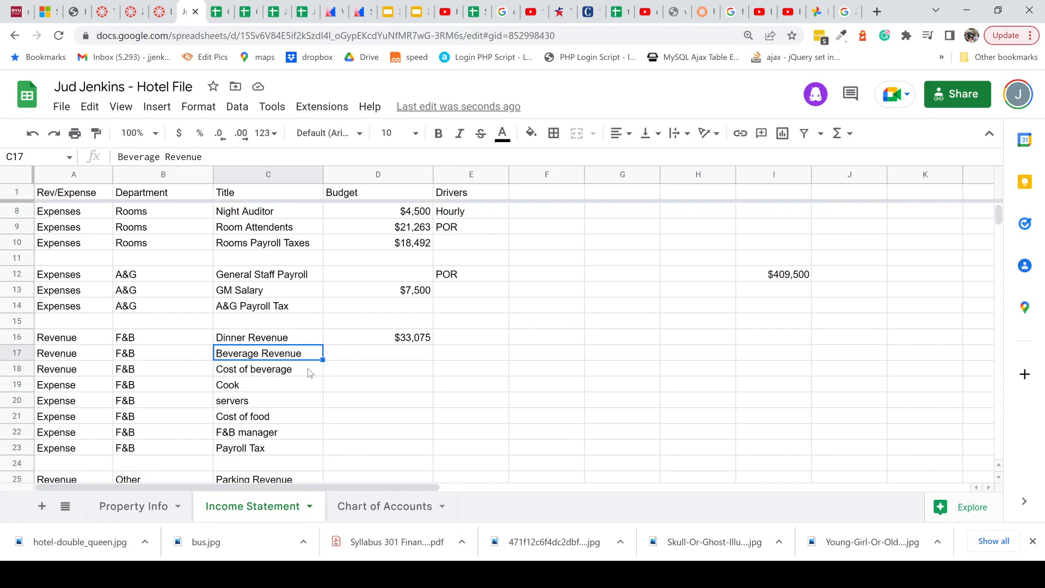
left_click(361, 367)
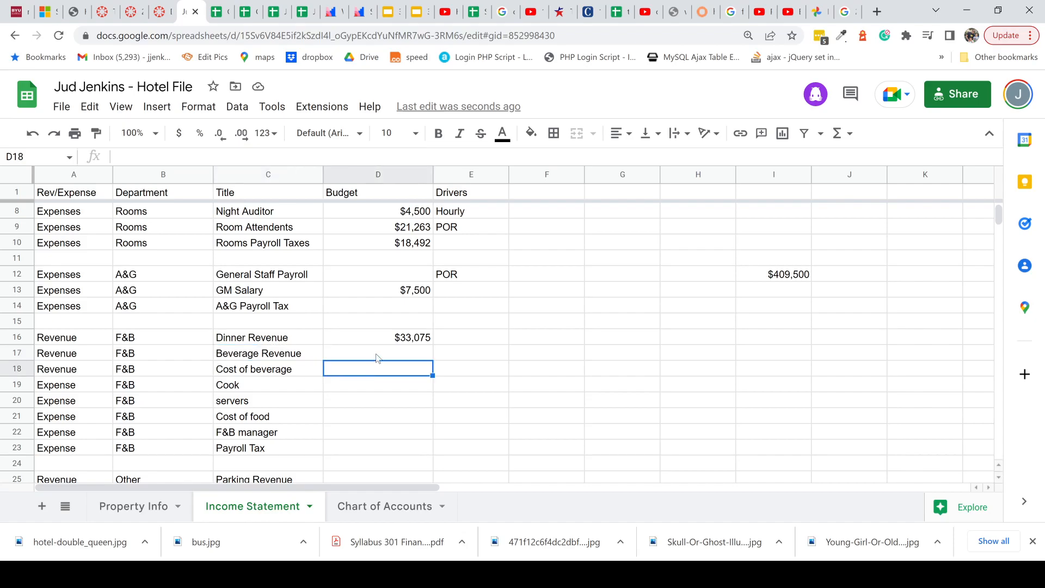
left_click(354, 419)
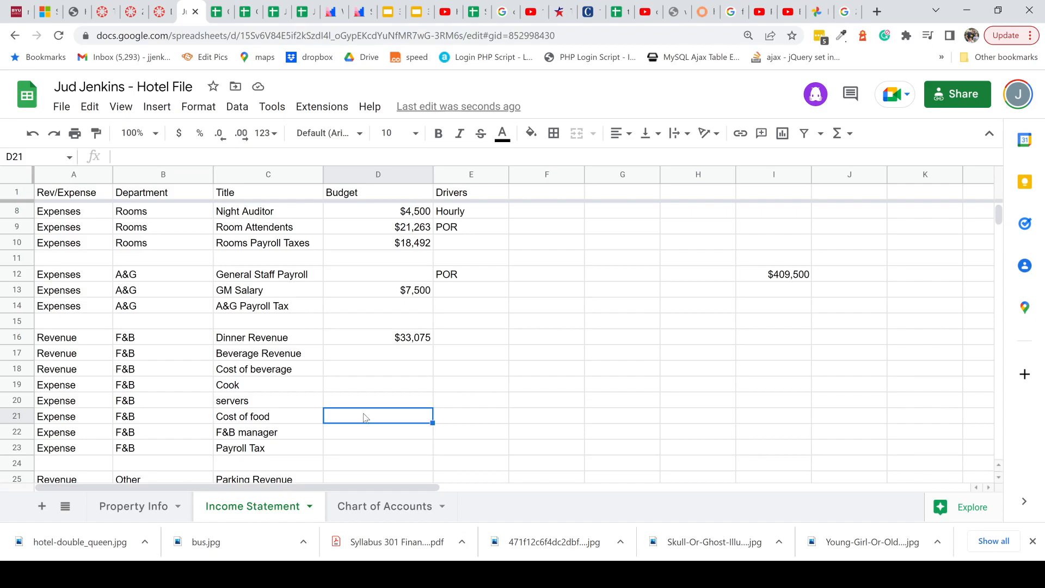
- Check the cost labels on the Property Info sheet and rename the Income Statement title in C21 as Cost of Goods
left_click(163, 506)
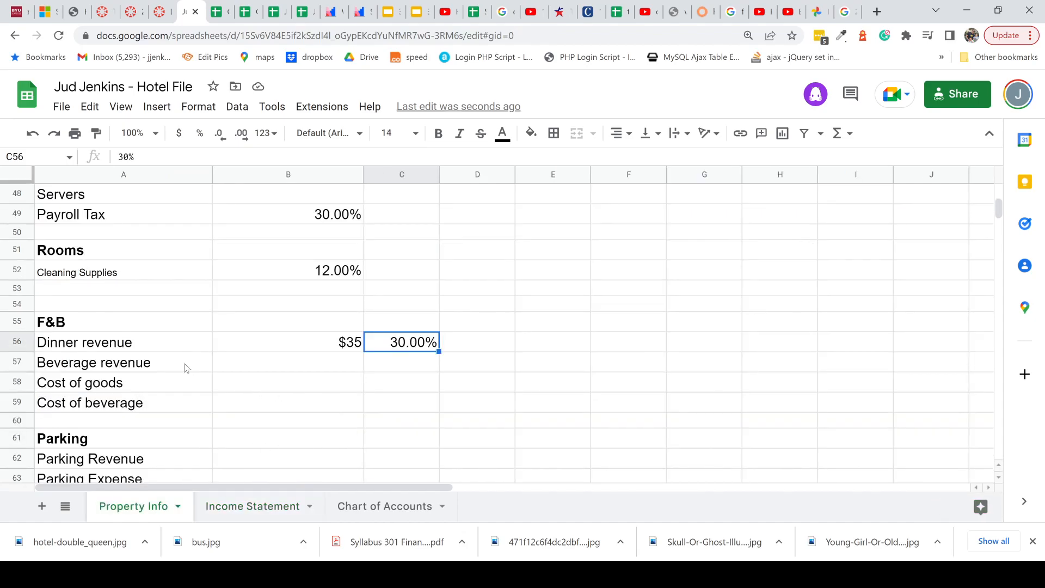
left_click(220, 506)
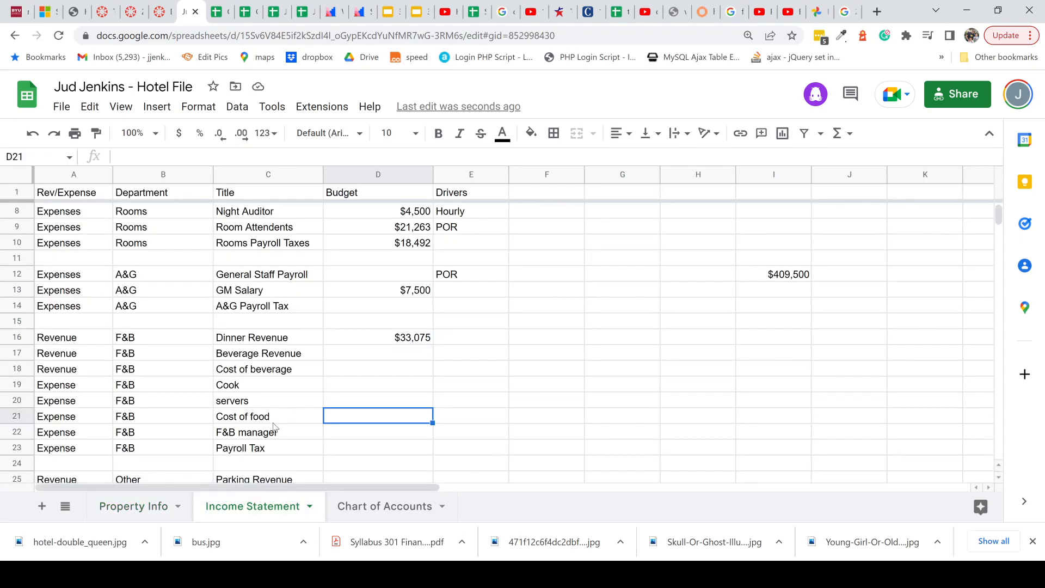
double_click(275, 418)
left_click_drag(275, 418, 250, 418)
type("Goods")
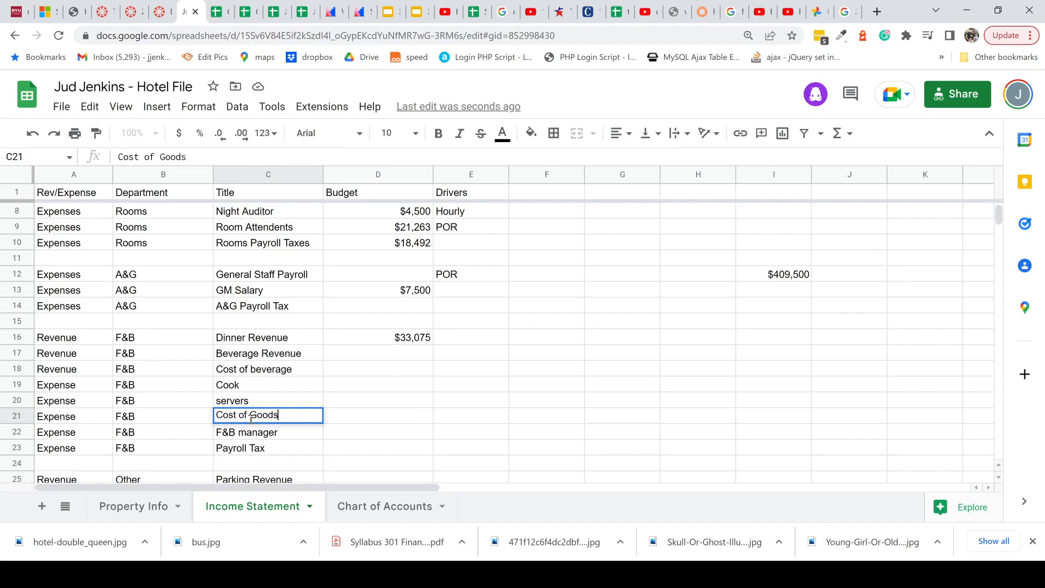
key("Return")
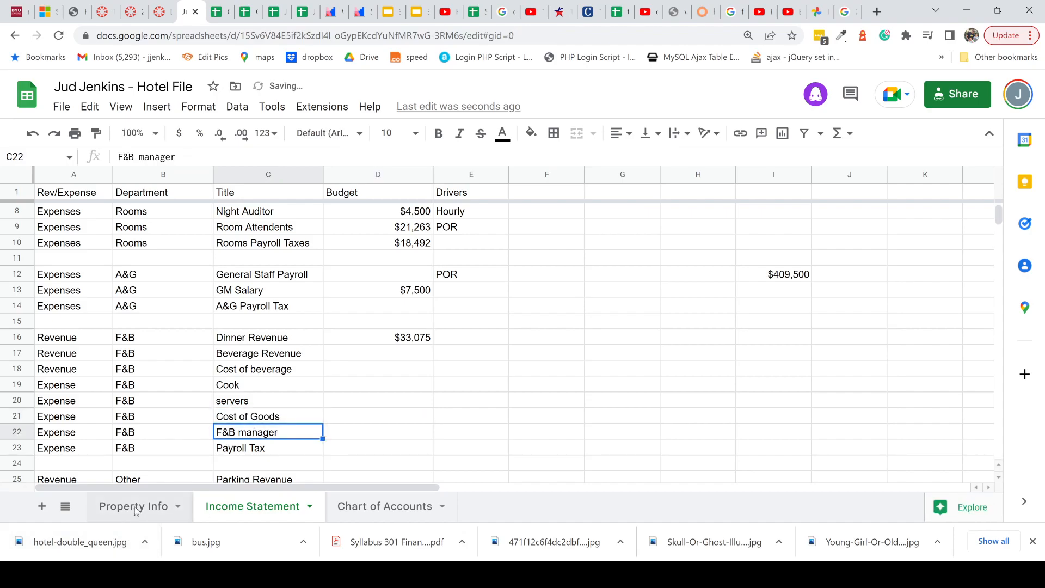
- Enter .2 as the Cost of goods assumption in Property Info cell B58 and format it as a percentage
left_click(136, 507)
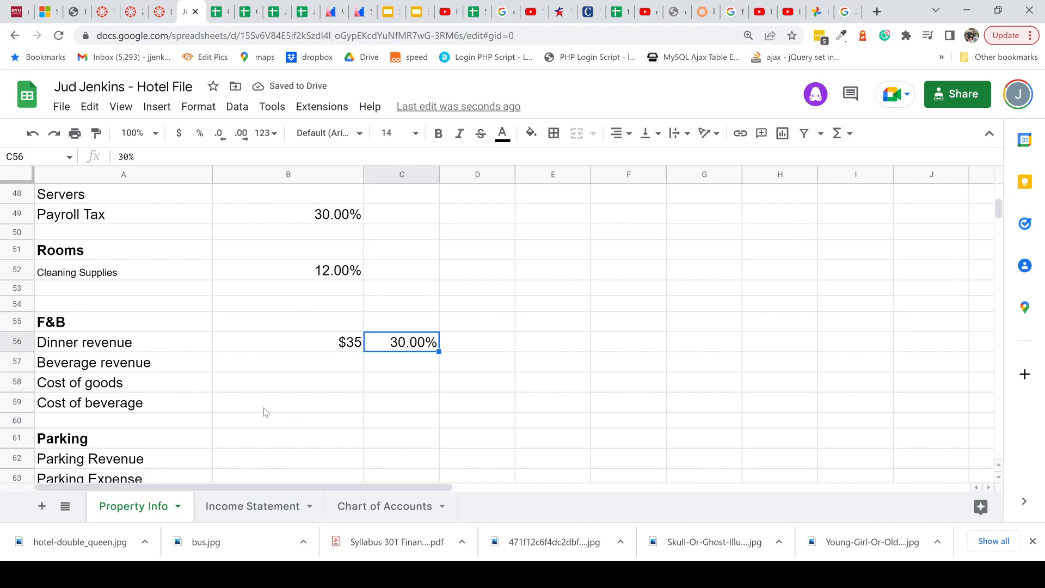
left_click(355, 388)
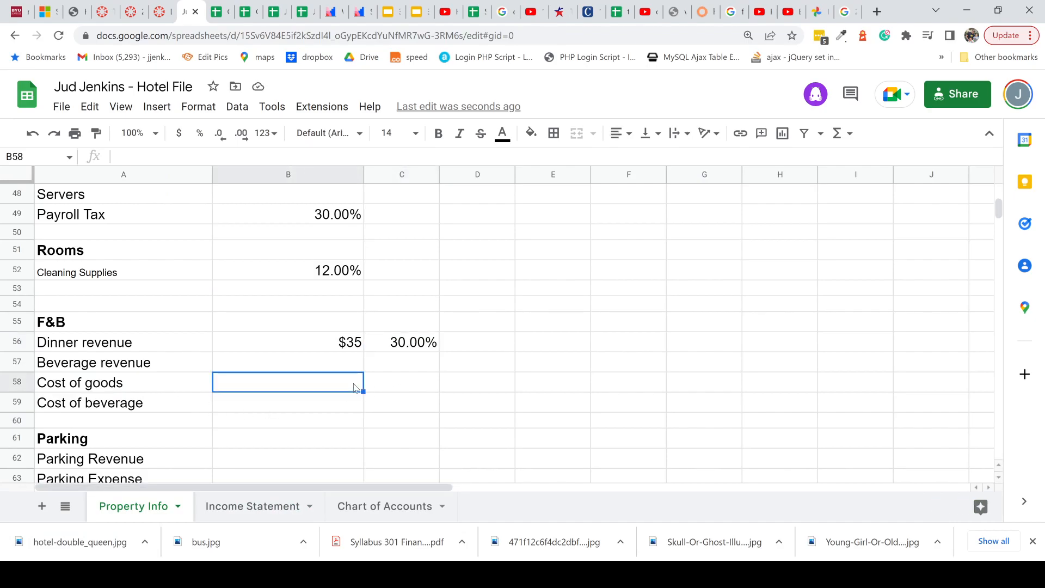
type("20")
key("BackSpace")
key("BackSpace")
type(".2")
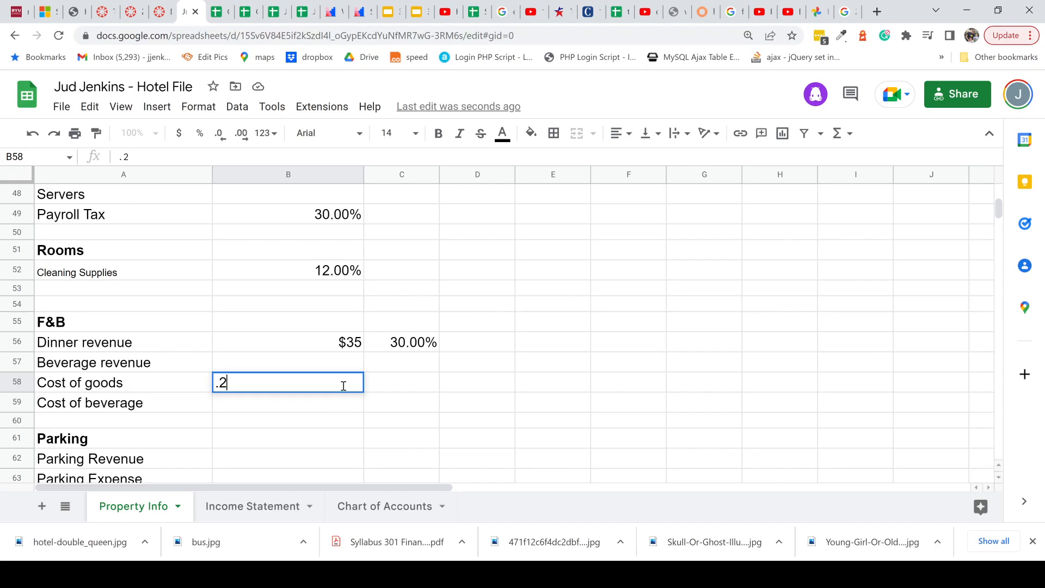
left_click(328, 354)
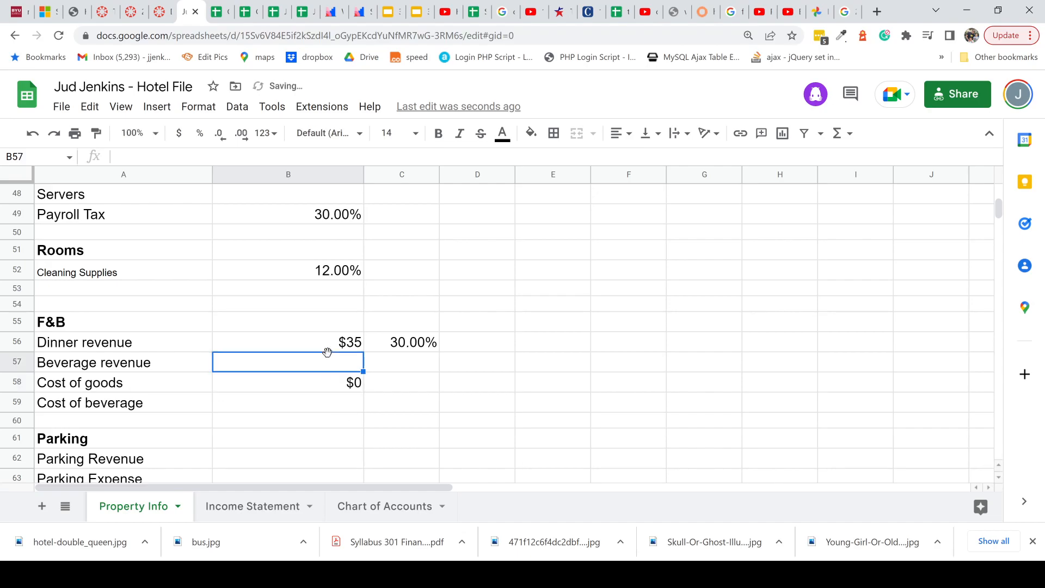
left_click(333, 391)
left_click(200, 133)
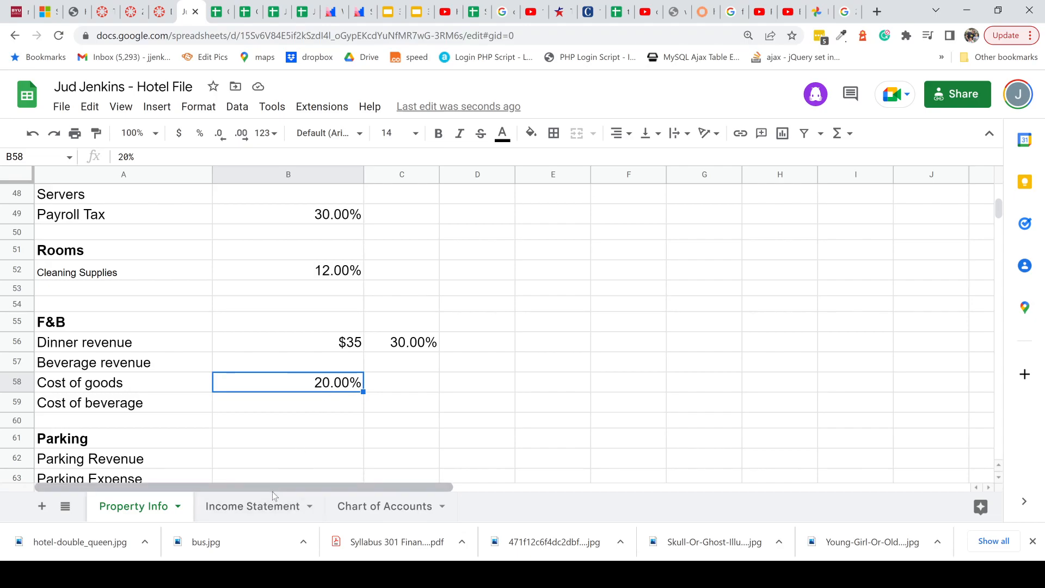
- Calculate the Cost of Goods budget in Income Statement cell D21 as Dinner Revenue D16 multiplied by the Property Info percentage in B58
left_click(253, 506)
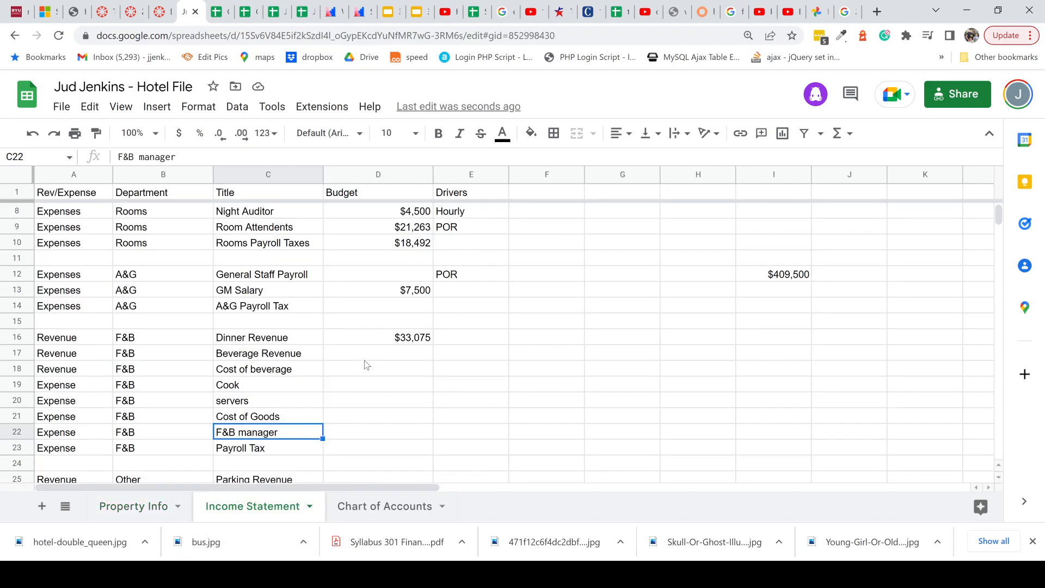
left_click(384, 419)
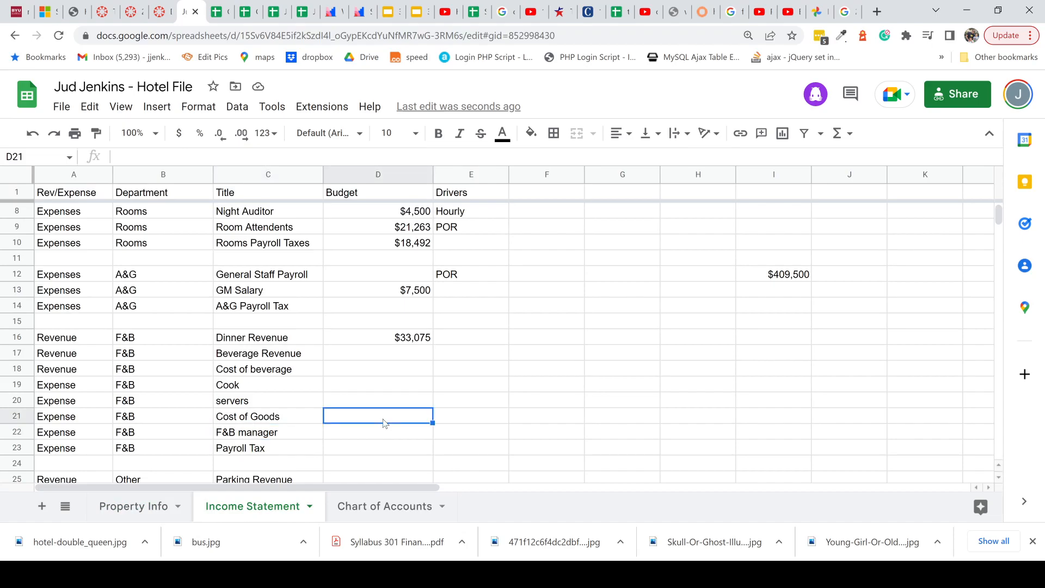
type("=")
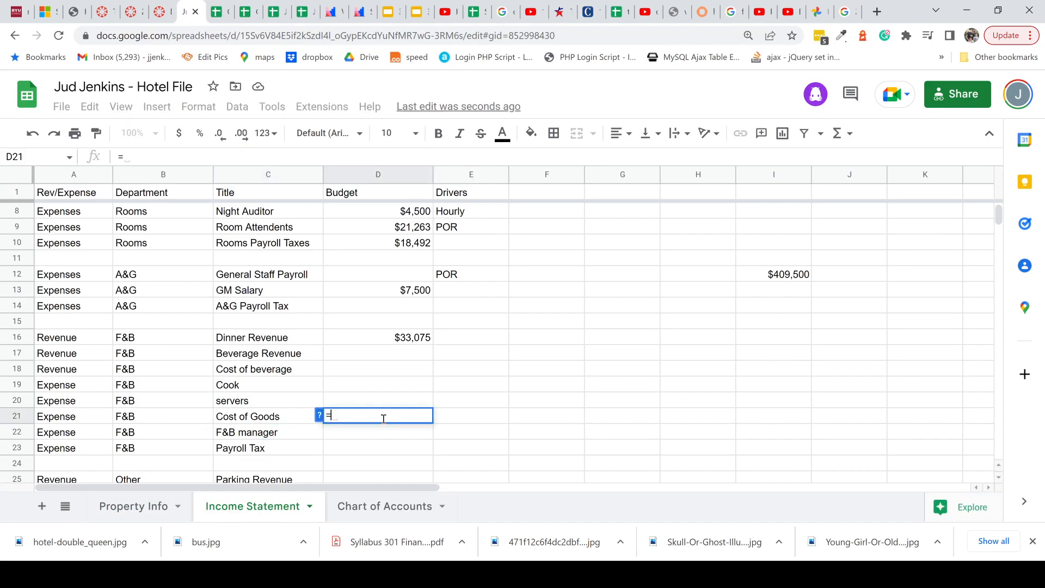
left_click(403, 342)
type("*")
left_click(151, 518)
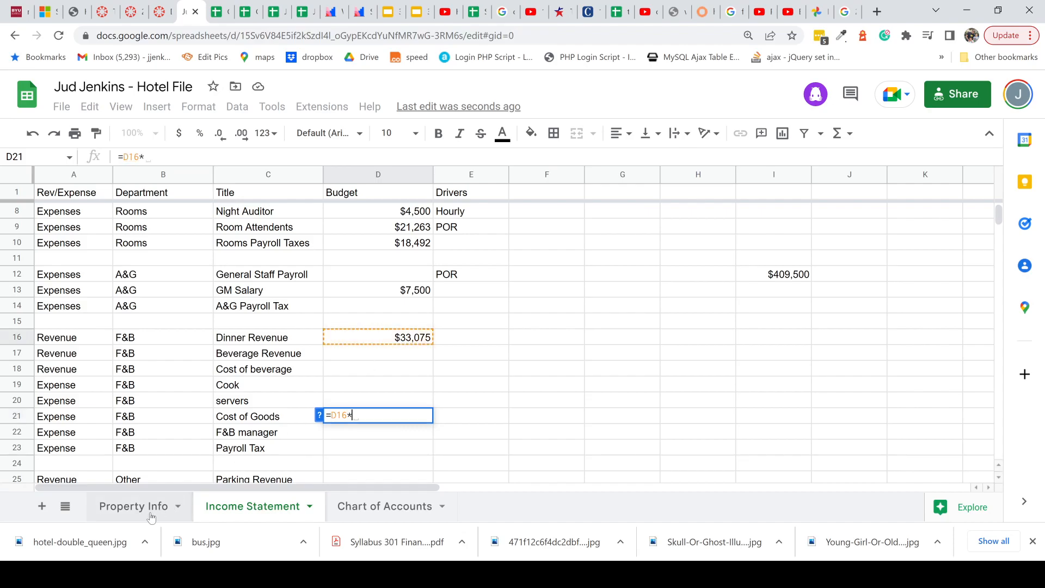
left_click(306, 385)
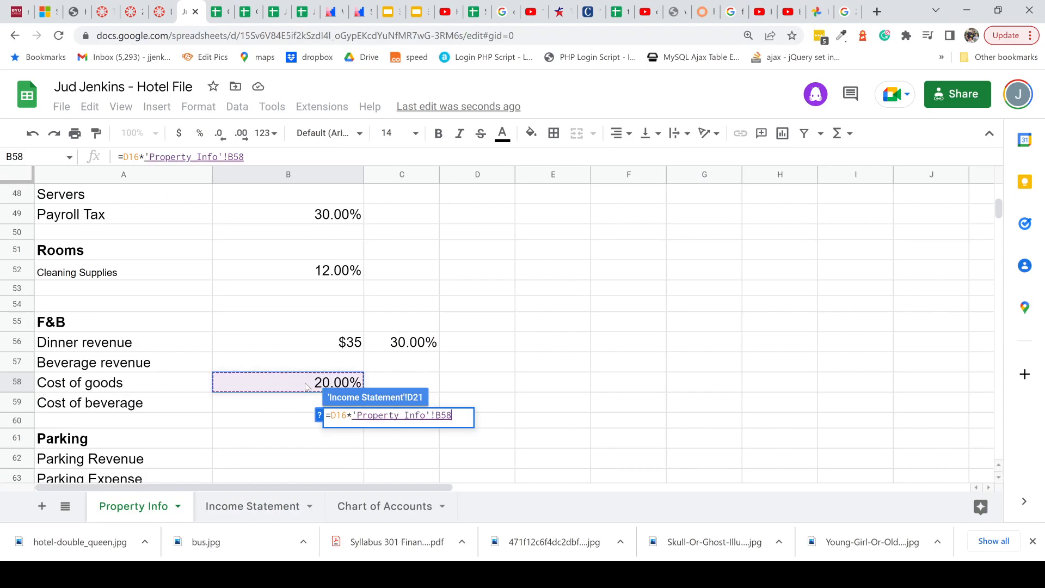
key("Return")
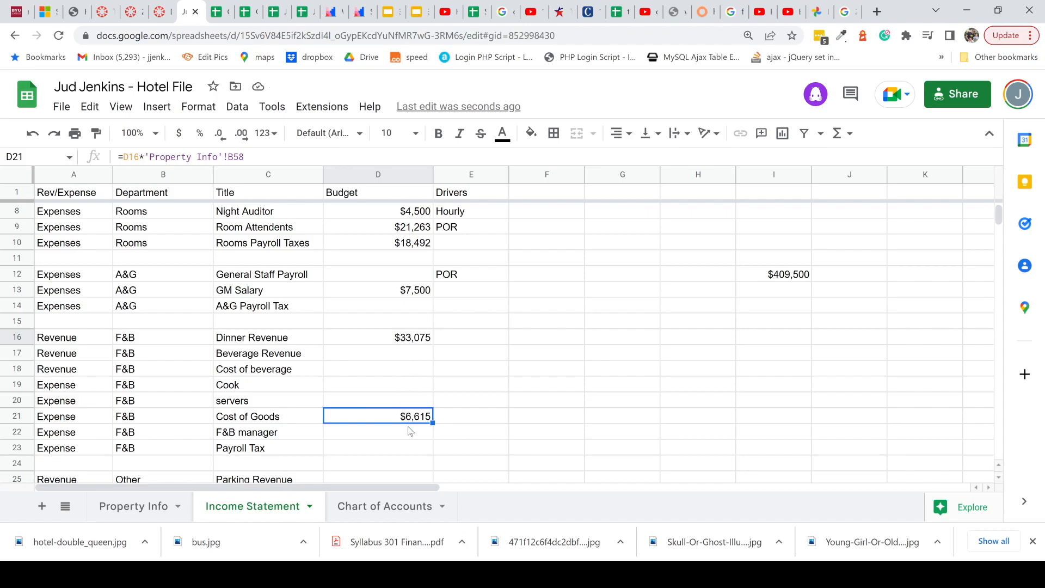
- Compare the Dinner Revenue and Cost of Goods formulas, and review the other F&B budget rows and the Other and R&M lines below
left_click(412, 341)
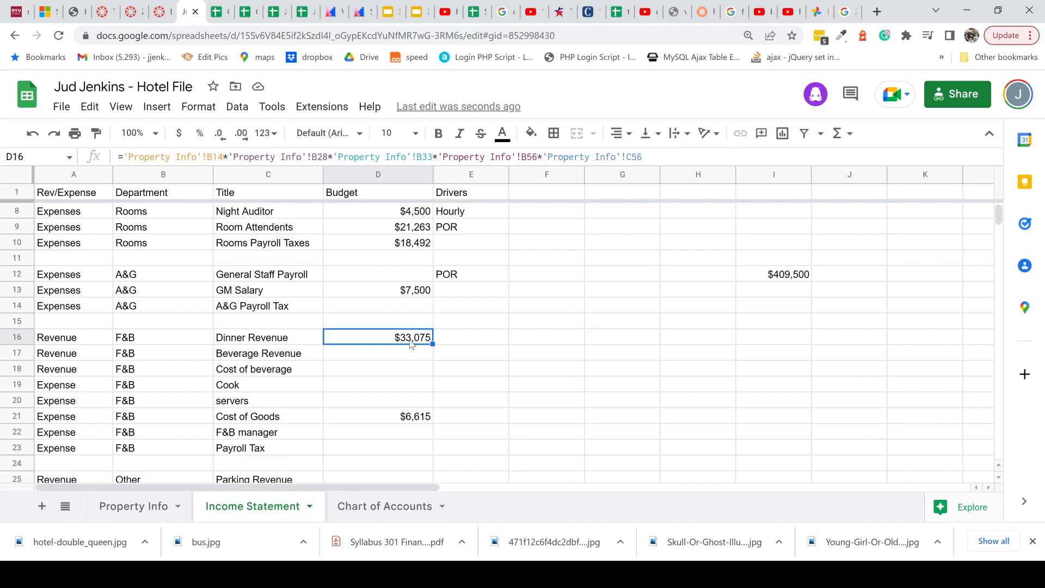
left_click(401, 421)
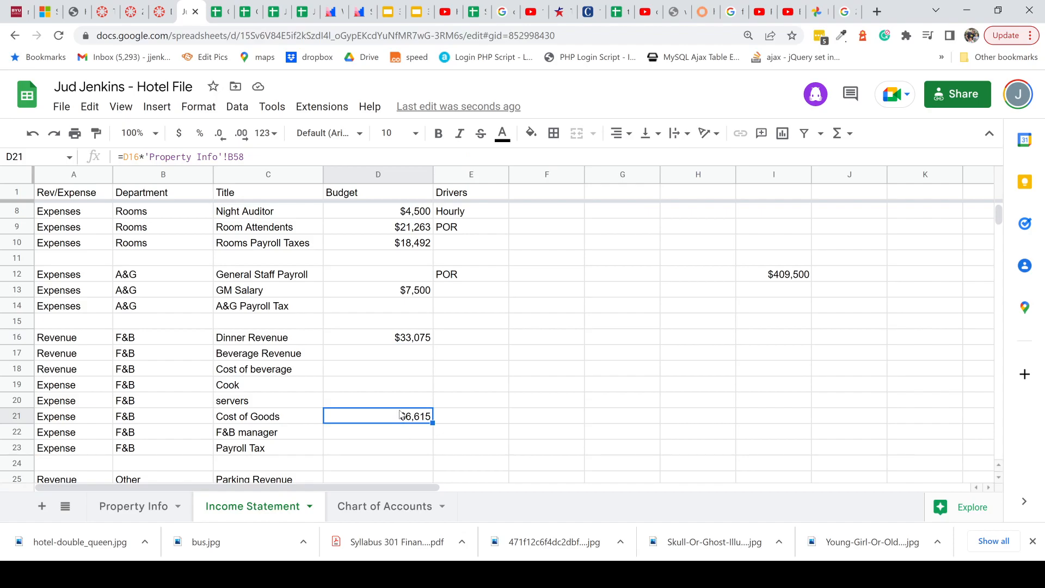
left_click(398, 368)
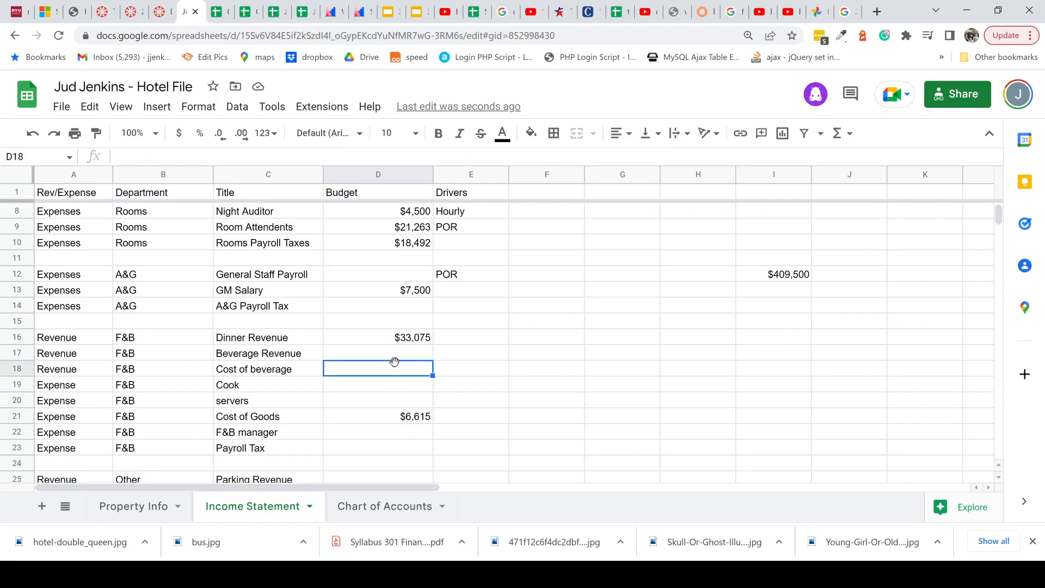
left_click(398, 353)
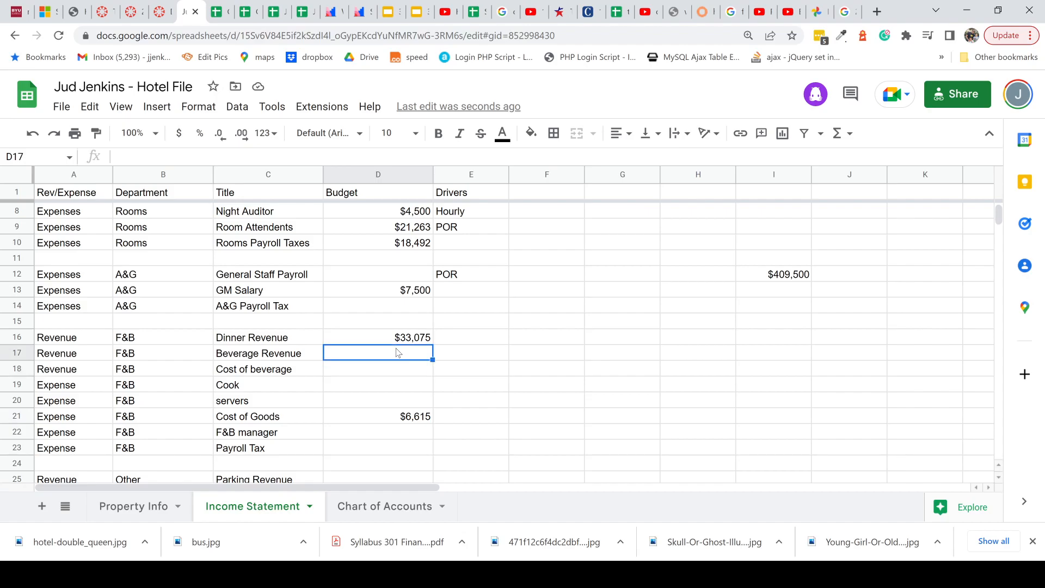
left_click(387, 386)
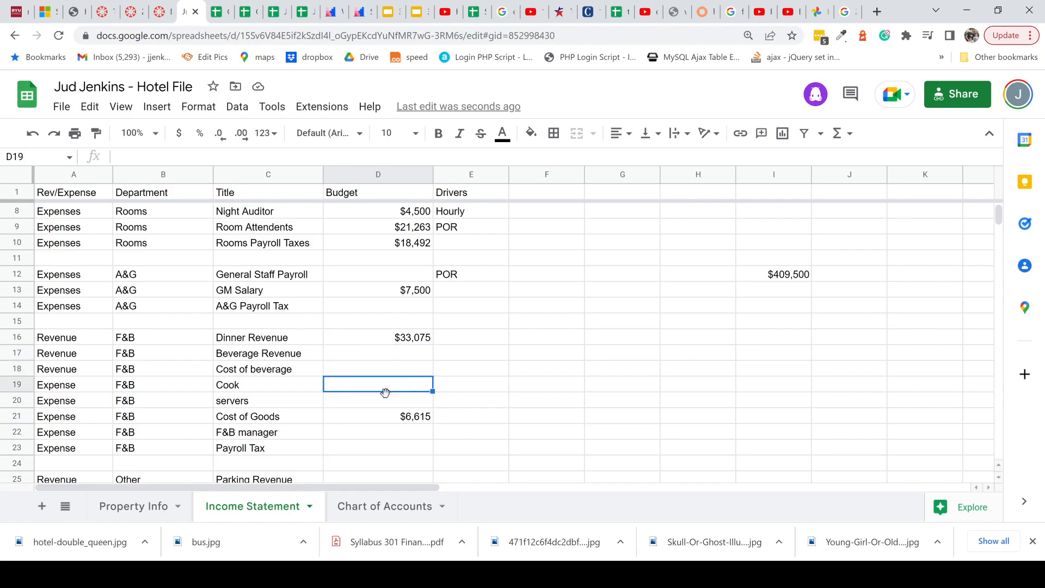
left_click(388, 400)
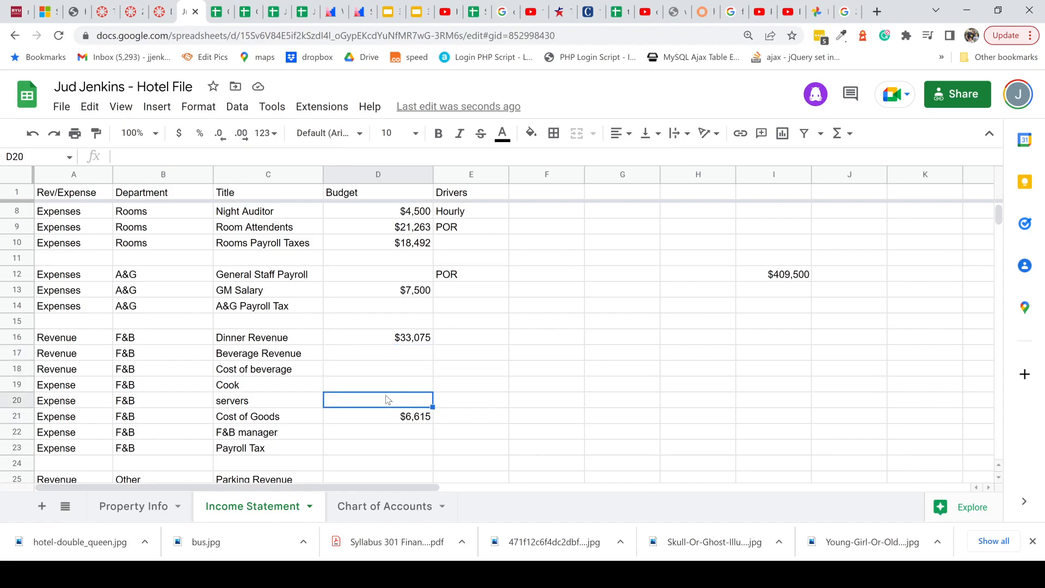
left_click(383, 433)
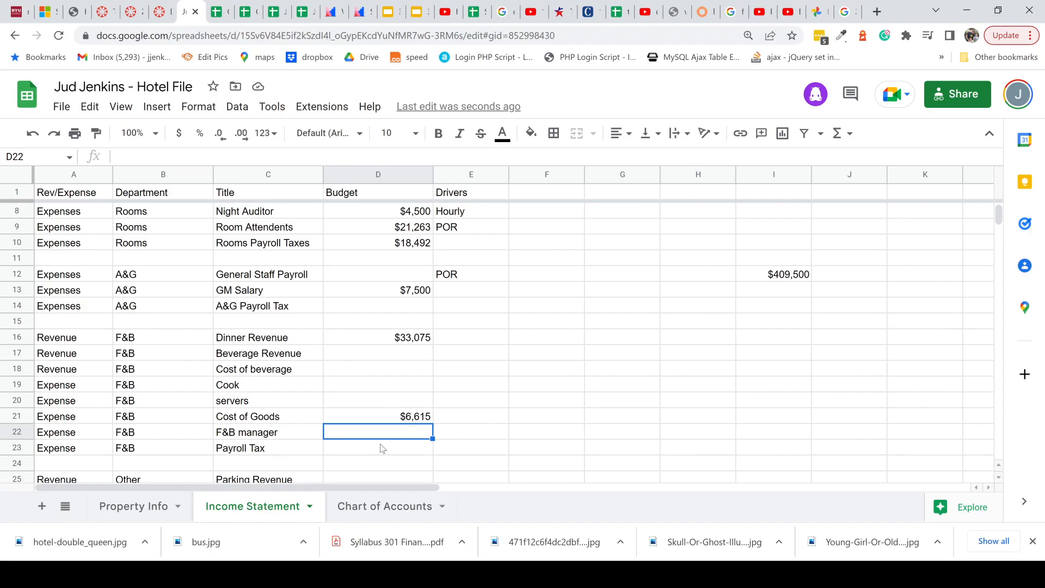
left_click(999, 479)
left_click(1000, 479)
left_click(999, 479)
left_click(1000, 479)
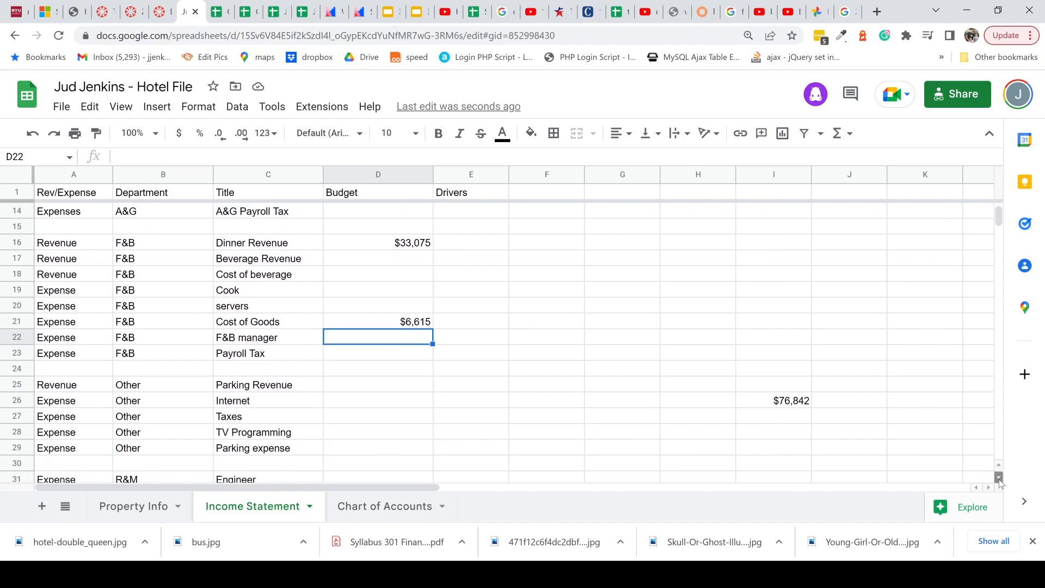
left_click(999, 479)
left_click(1000, 479)
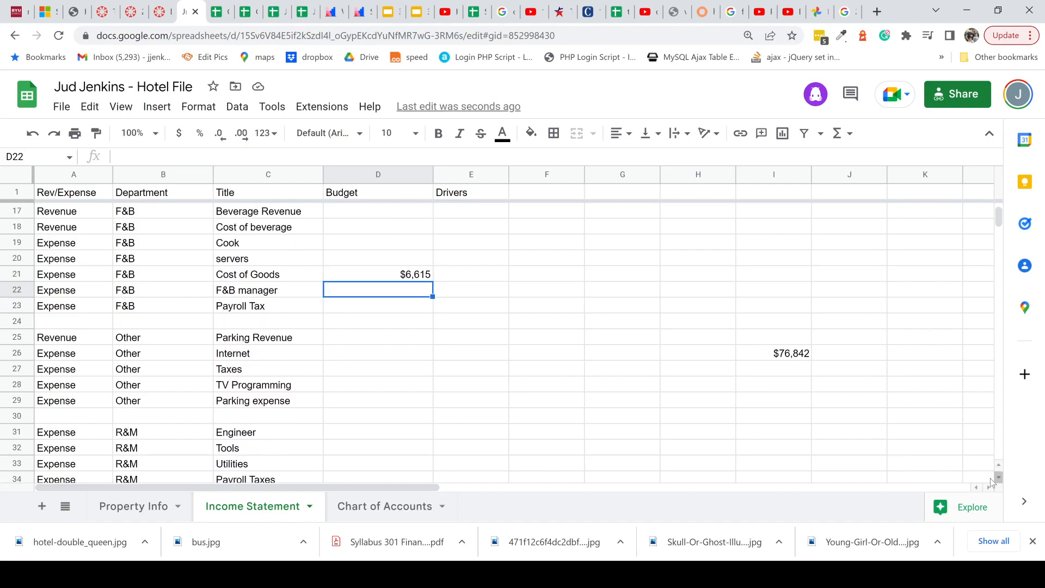